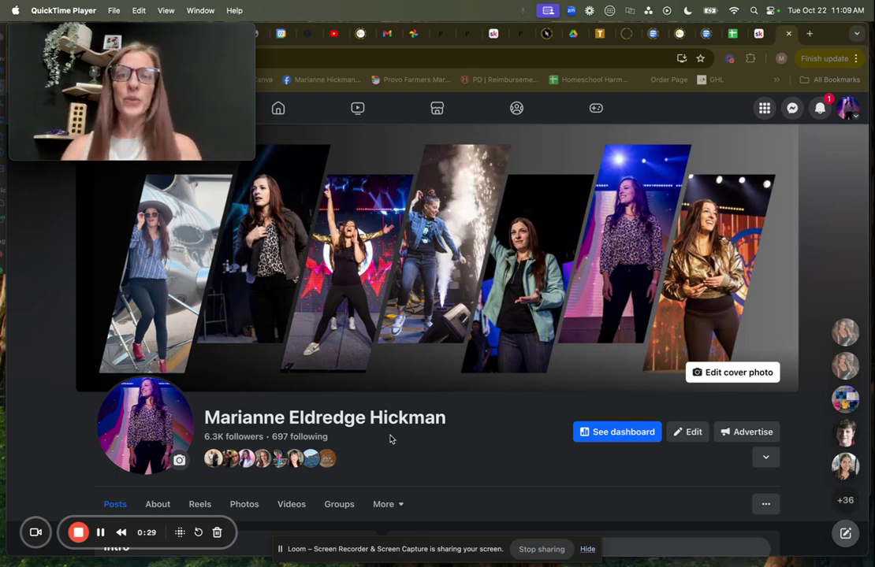
From Facebook's Groups area, start a new group named 'The Utah Craft Swap'
left_click_drag(125, 29, 135, 5)
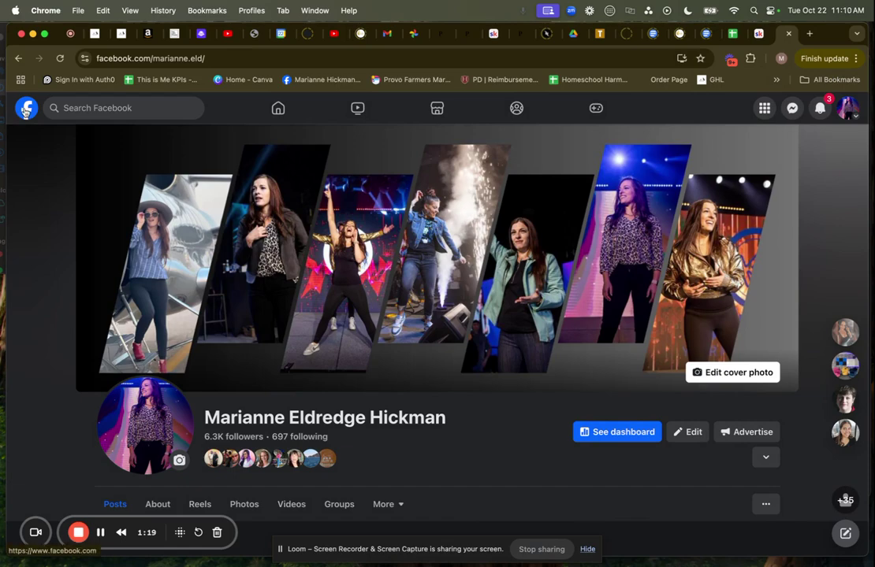
left_click(26, 109)
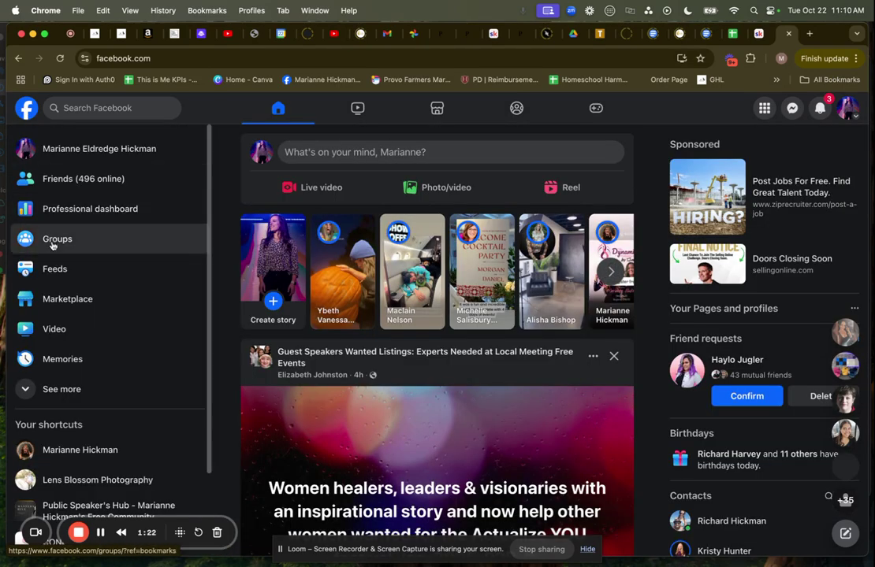
left_click(52, 245)
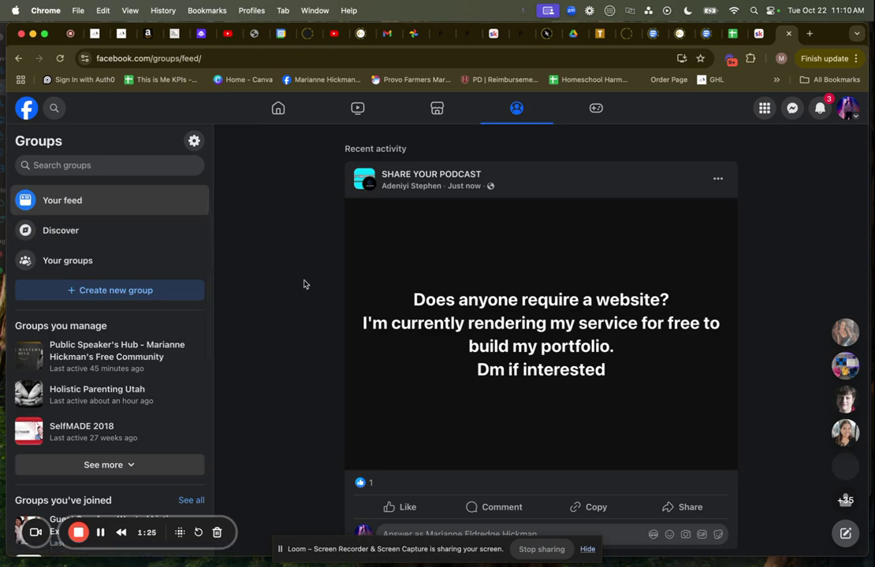
left_click(108, 291)
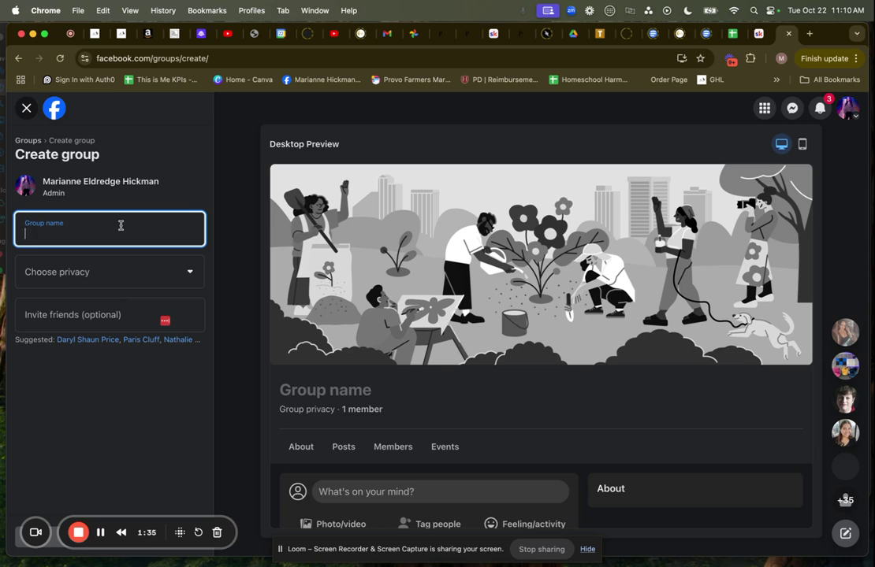
type("The Utah C")
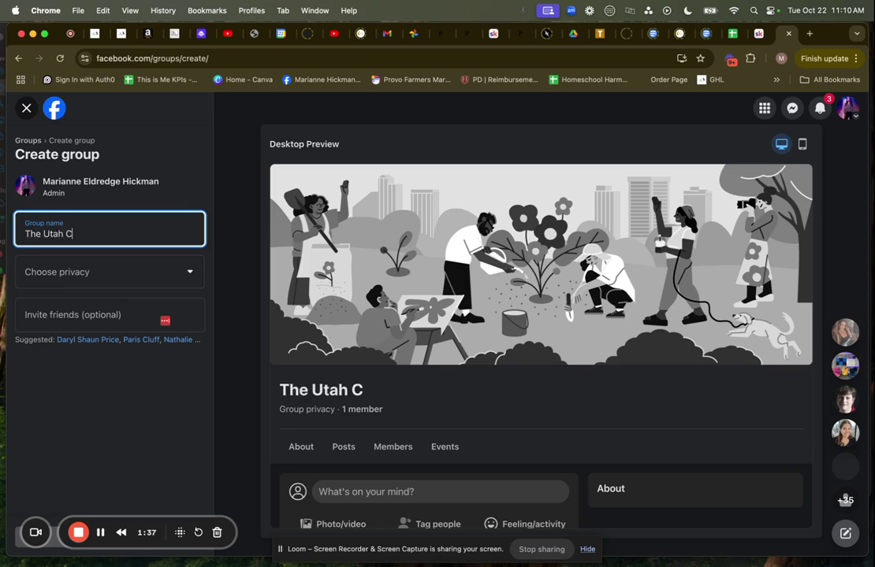
type("raft Swap")
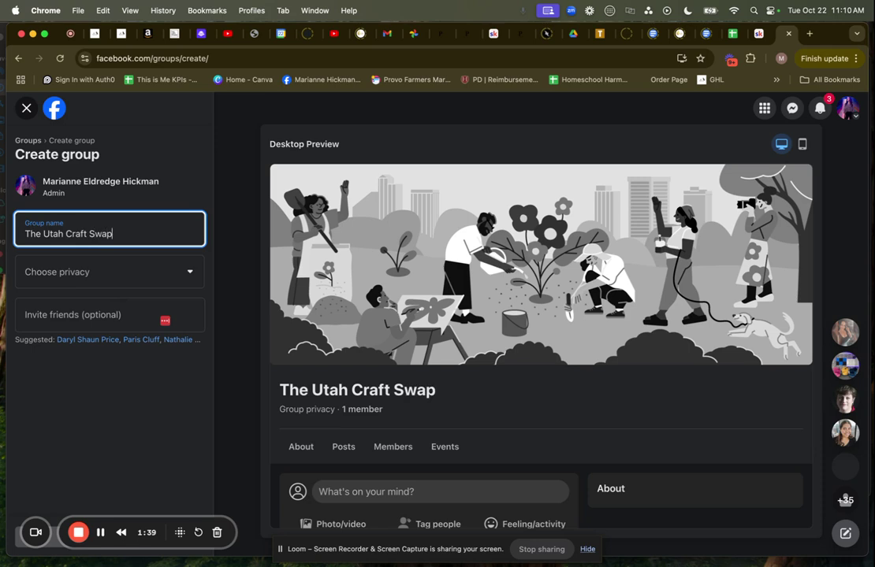
Set the group's privacy to Public and leave the invite-friends list empty
left_click(105, 277)
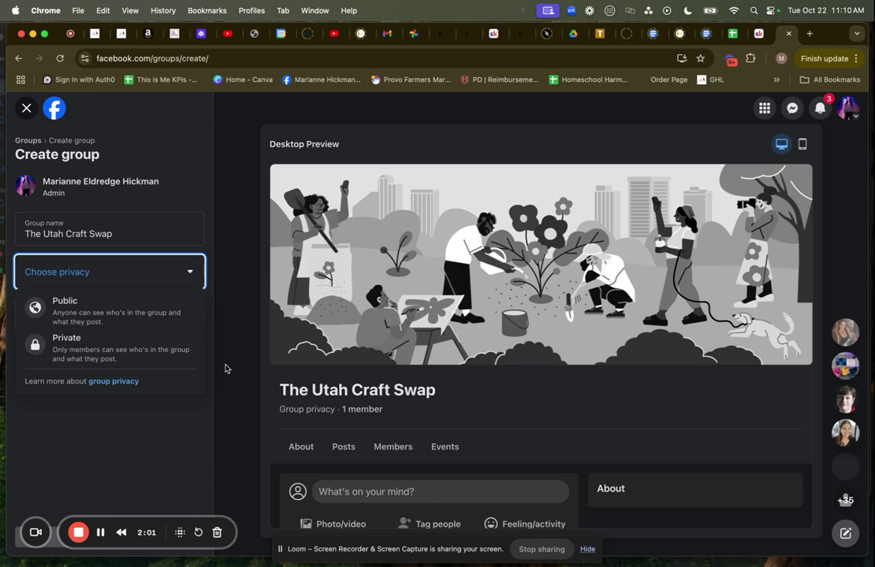
left_click(126, 315)
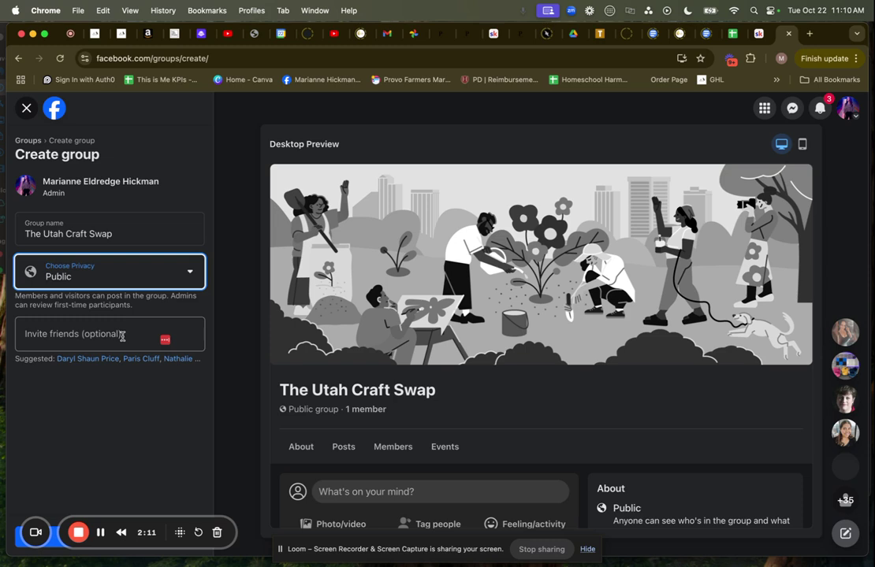
left_click(123, 336)
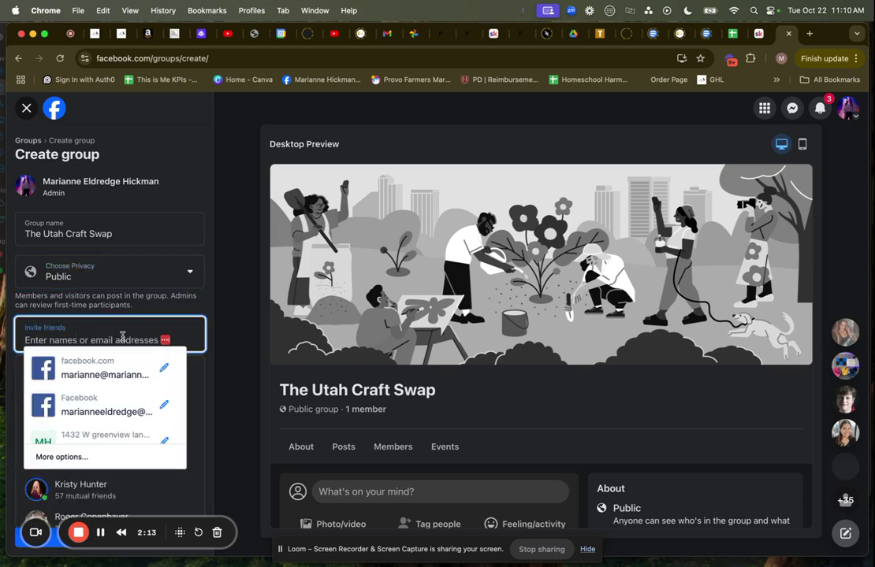
left_click(215, 371)
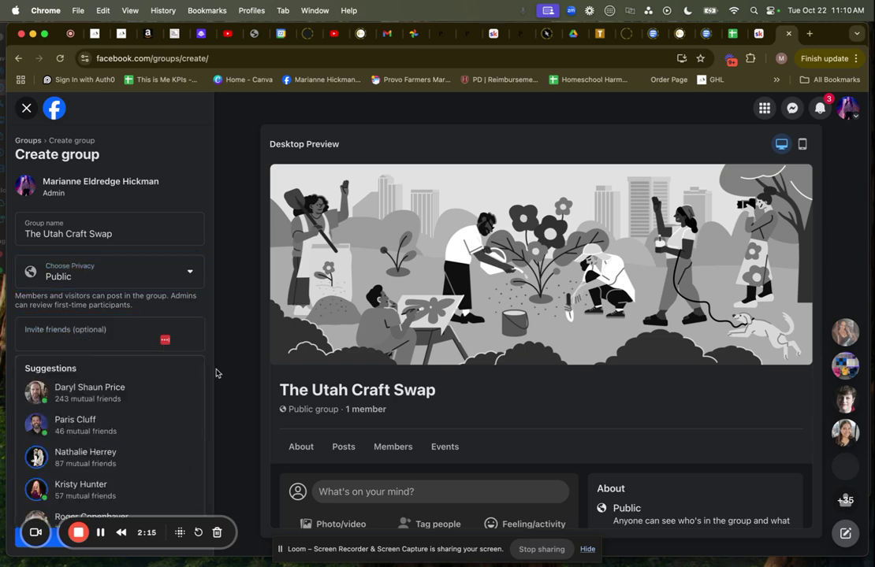
left_click(85, 326)
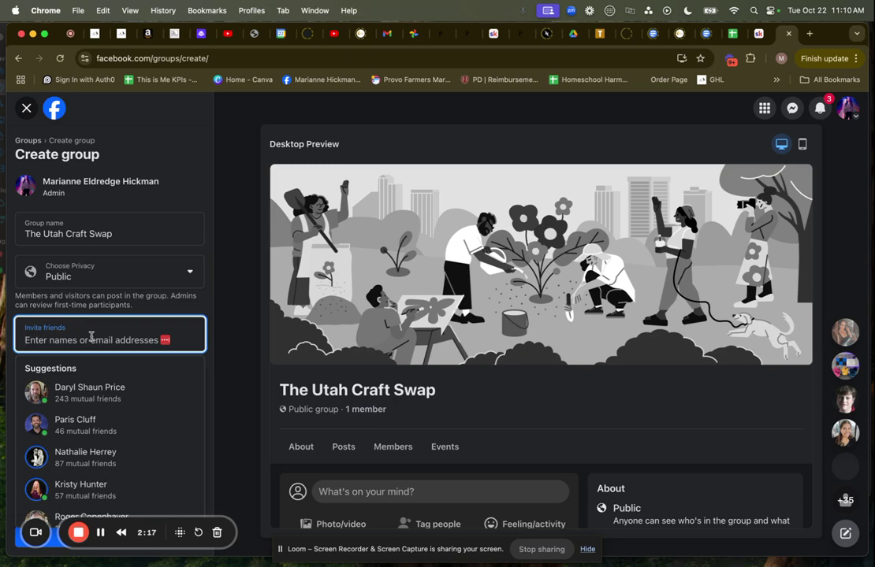
scroll(113, 407, "down", 3)
scroll(113, 407, "down", 2)
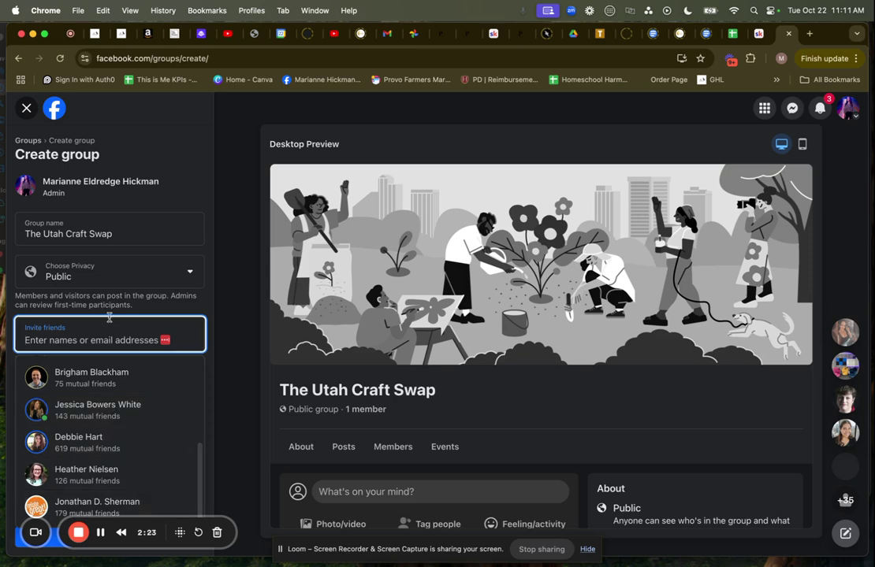
key("shift+Tab")
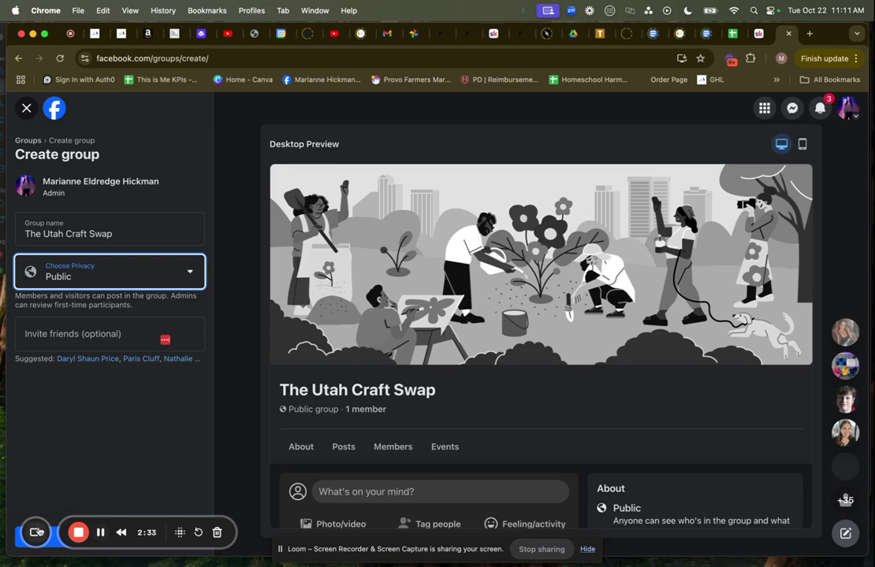
left_click_drag(148, 520, 147, 453)
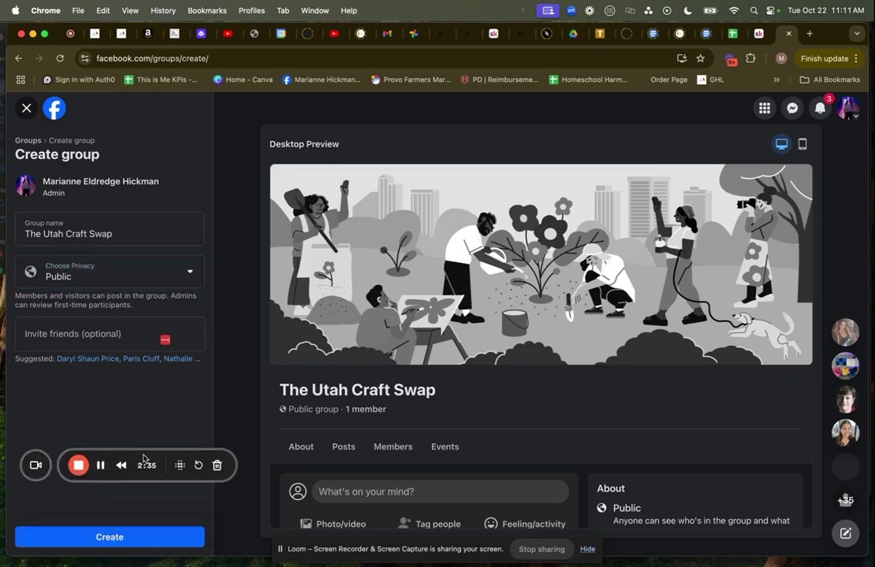
Create the group, then look over its new page and its Share options
left_click(113, 541)
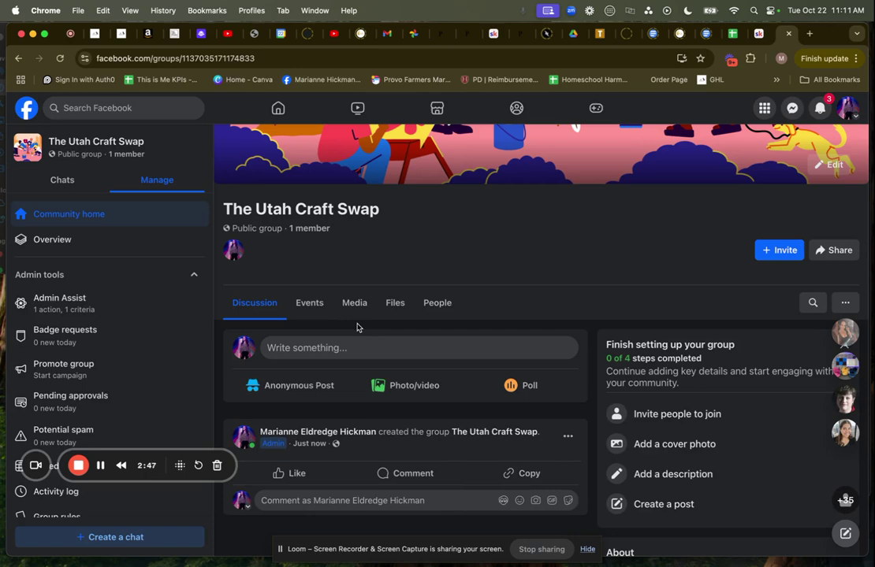
scroll(378, 302, "up", 5)
scroll(378, 302, "down", 5)
scroll(379, 301, "down", 1)
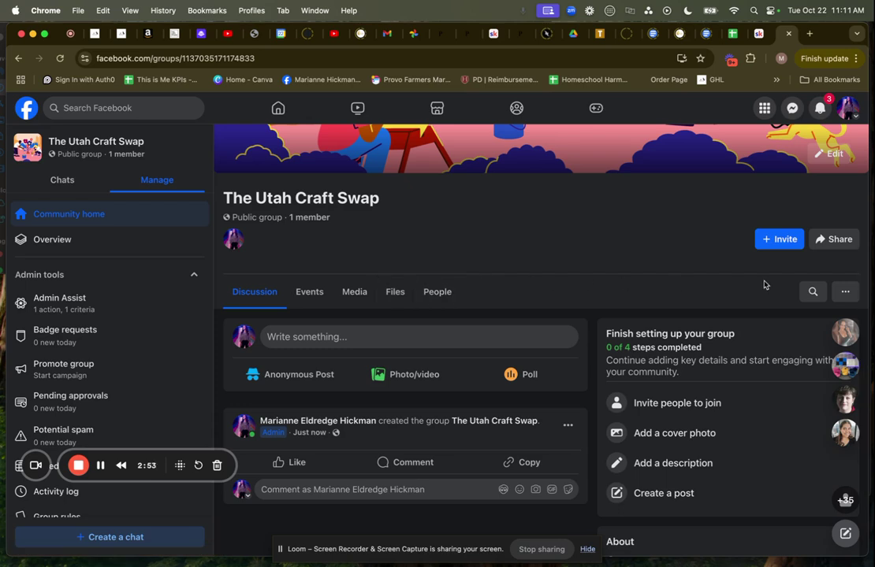
left_click(835, 241)
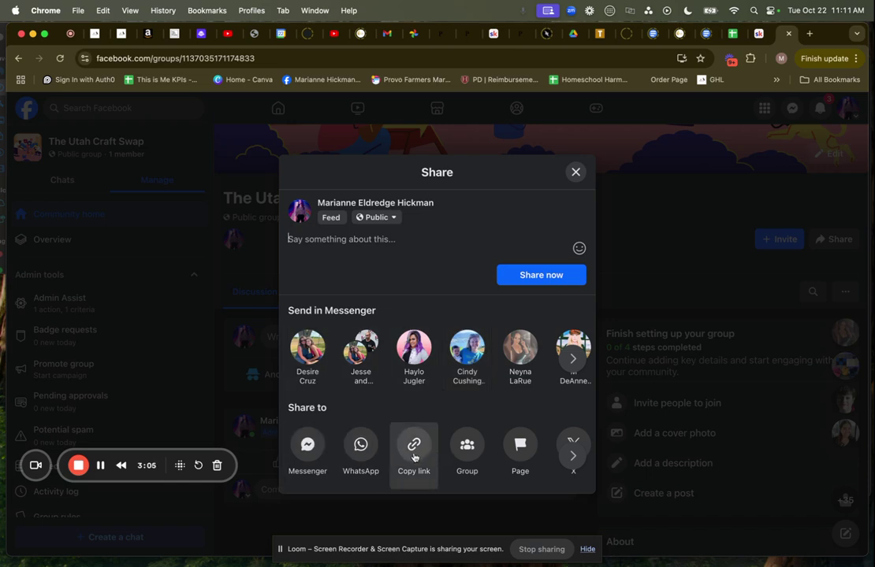
key("super+Tab")
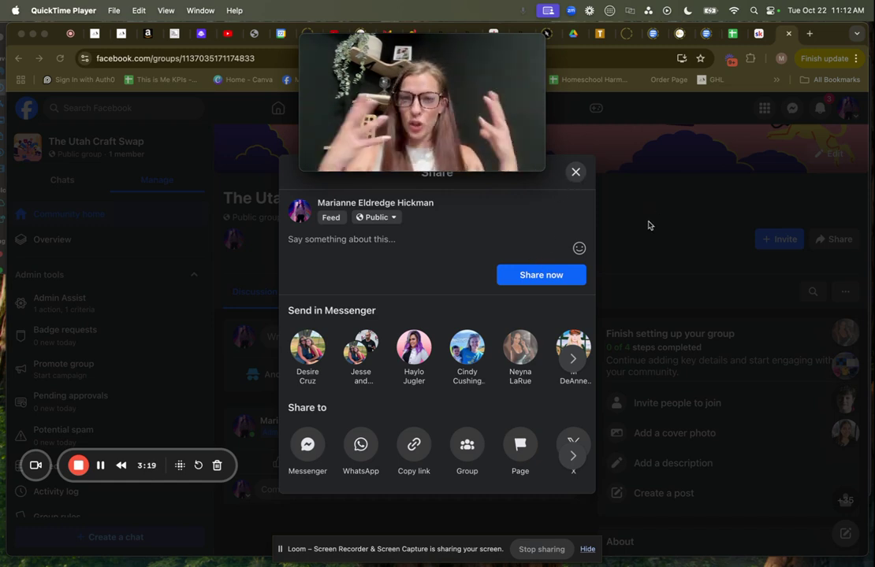
Close the group's Share options without sharing anything
left_click(576, 172)
left_click(576, 173)
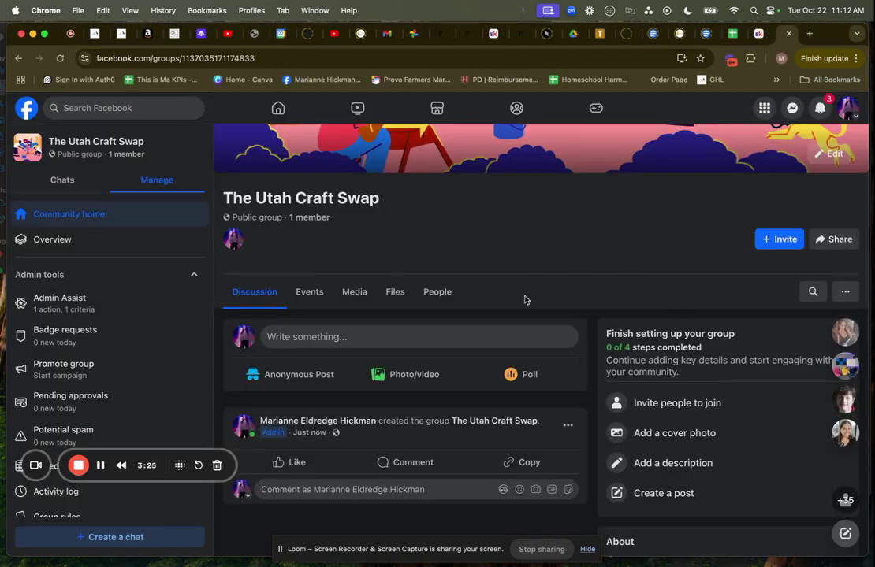
scroll(591, 260, "down", 3)
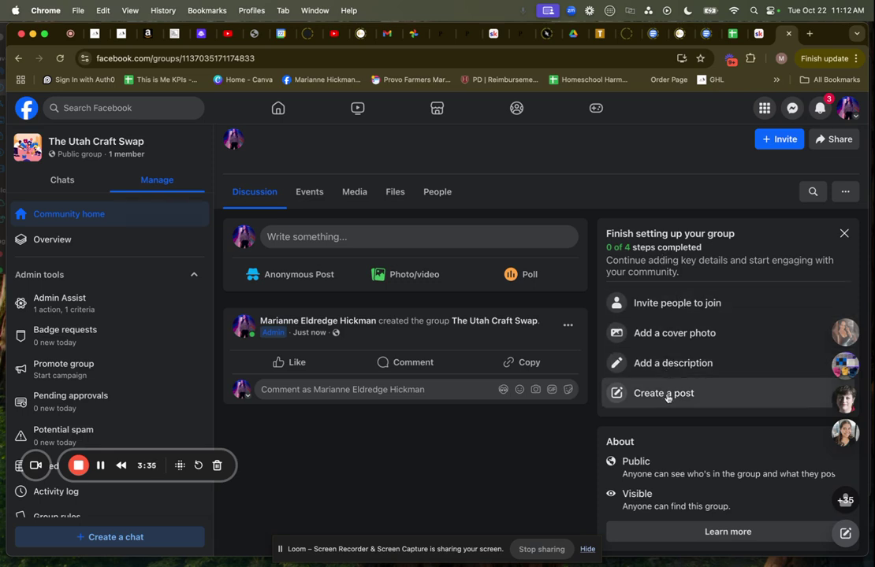
Write a description saying Etsy is OVER RUN with products from China, and crafters can buy, sell and connect here
left_click(681, 364)
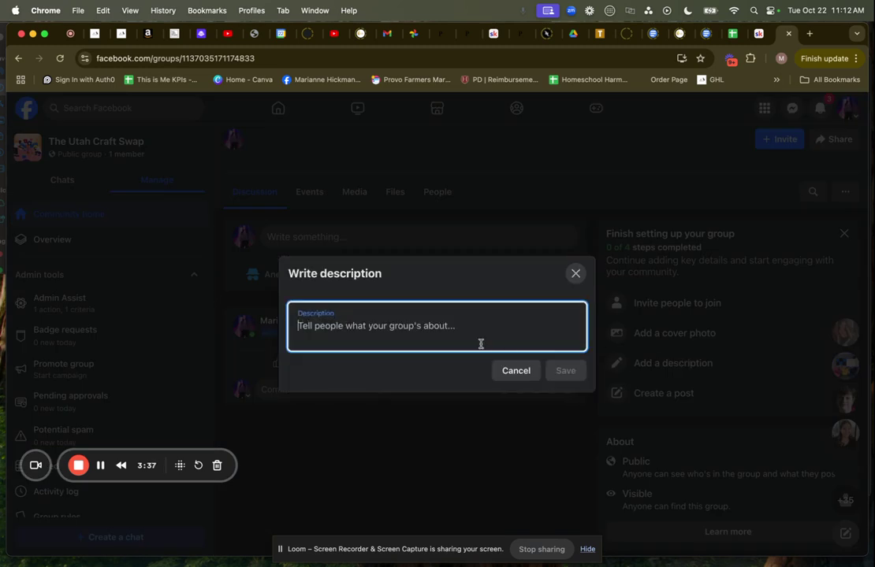
type("Thi si")
key("BackSpace")
key("BackSpace")
key("BackSpace")
type("Let's face ")
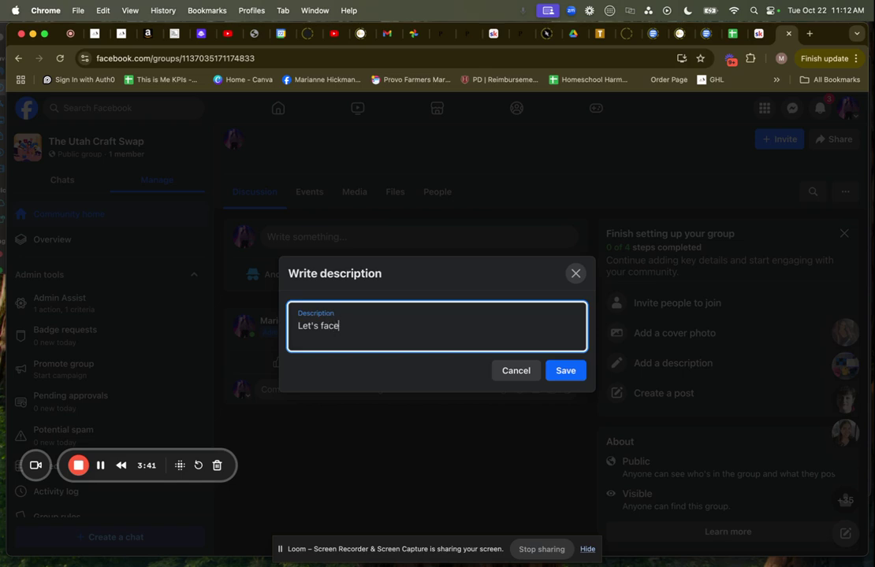
type("it - Etsy is OVER RUN ")
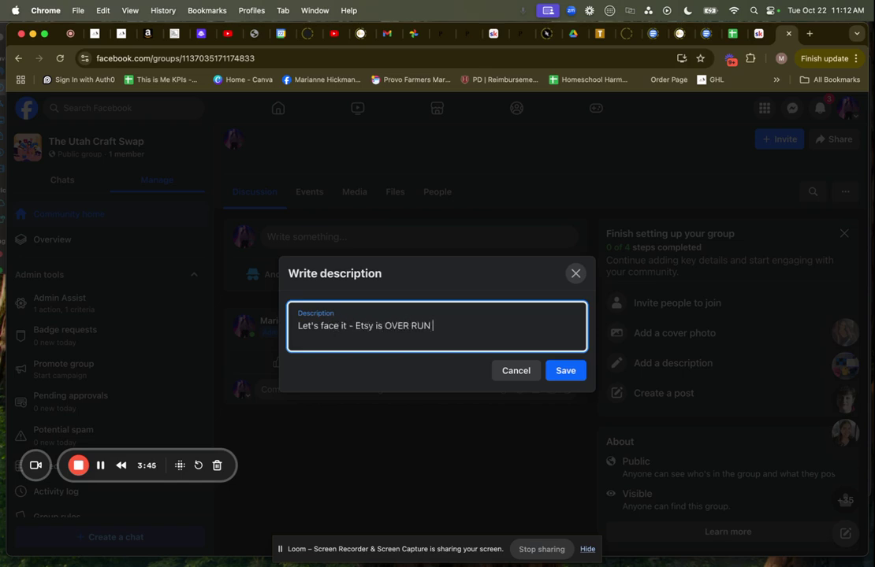
type("with ")
type("srt")
type("producs")
key("BackSpace")
type("ts that are straight")
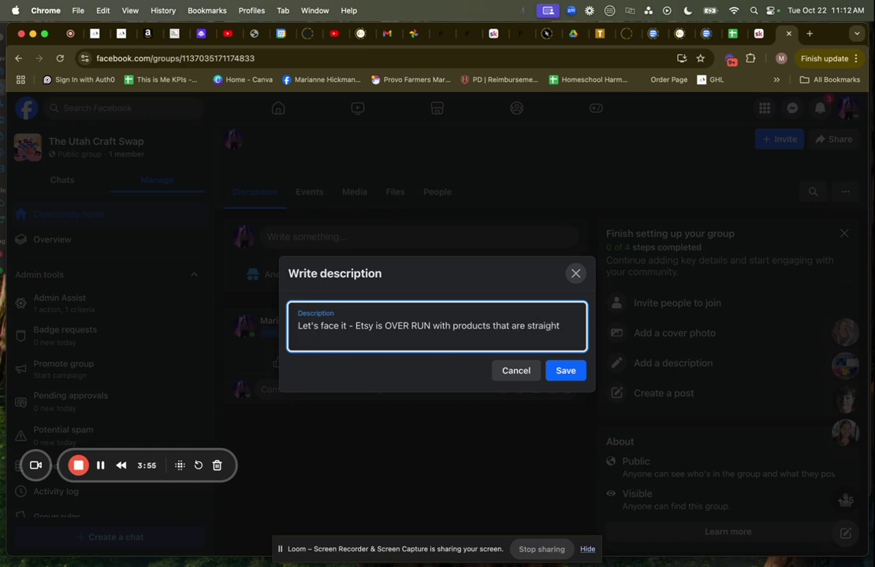
type(" from chi")
key("BackSpace")
key("BackSpace")
key("BackSpace")
key("BackSpace")
type("China. Thi si")
type("s")
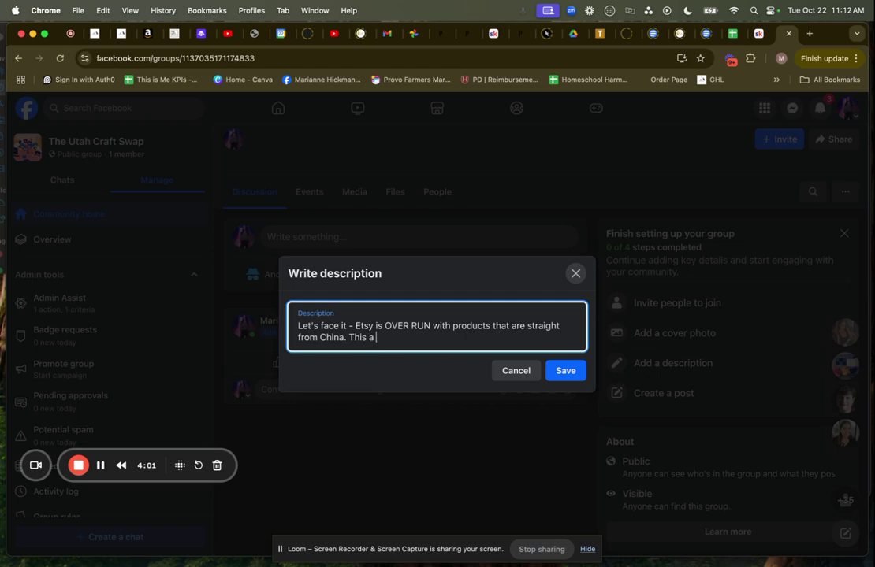
key("BackSpace")
type("is a place")
type("for craft")
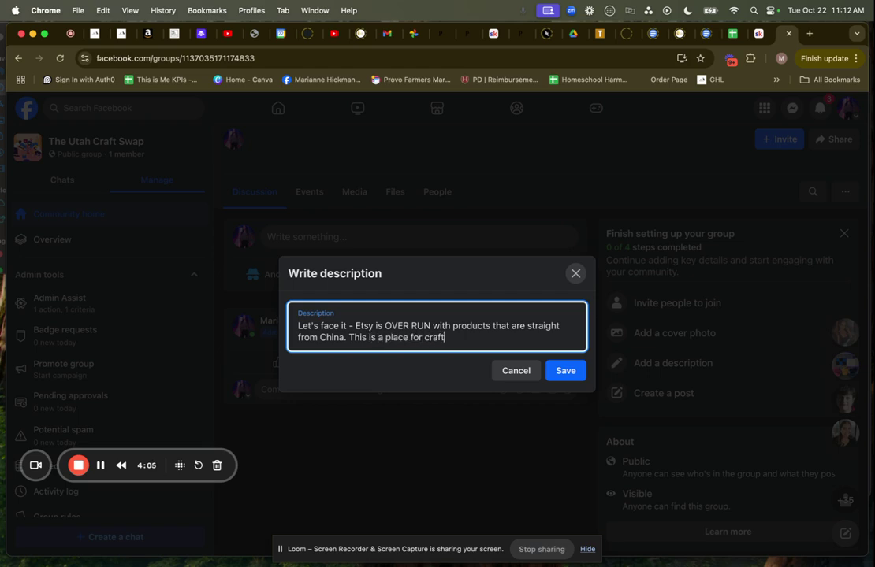
type("ers to buy and sell e")
type("ir products,")
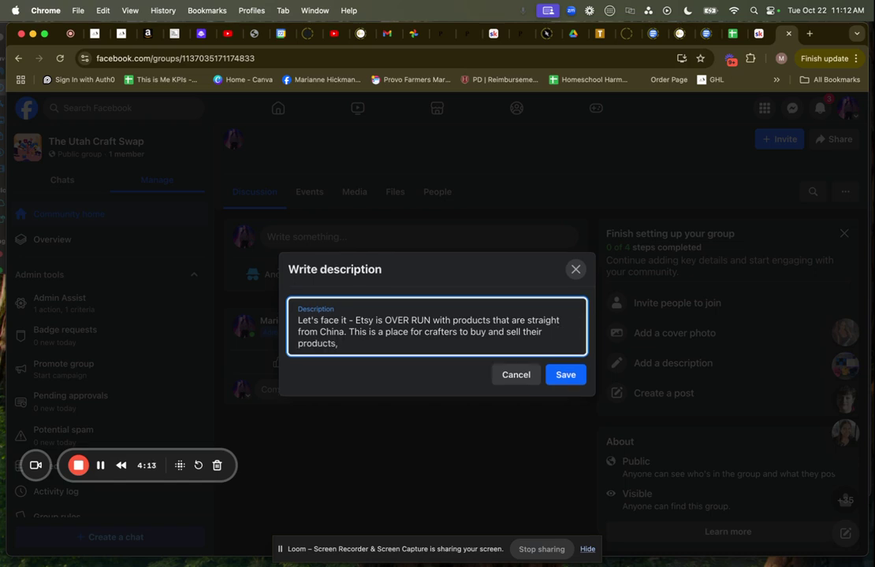
type(" but")
type(" and se")
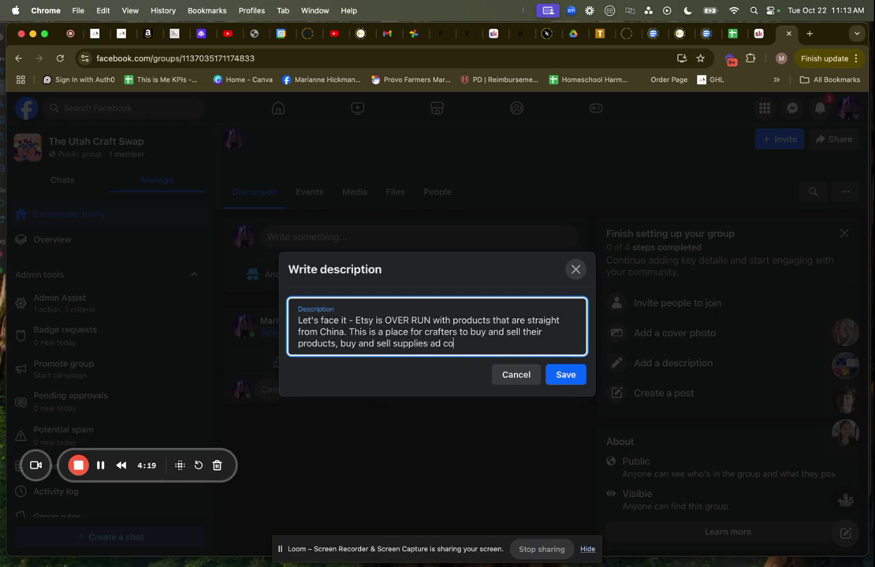
type("ll supplies and connect with one another.")
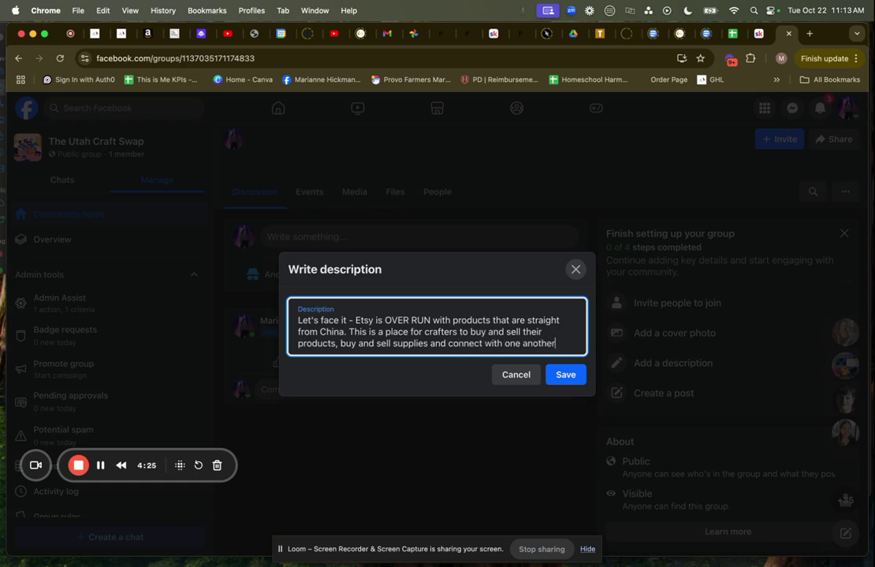
Save the description and bring up the Add a cover photo options beside the default cover
left_click(565, 375)
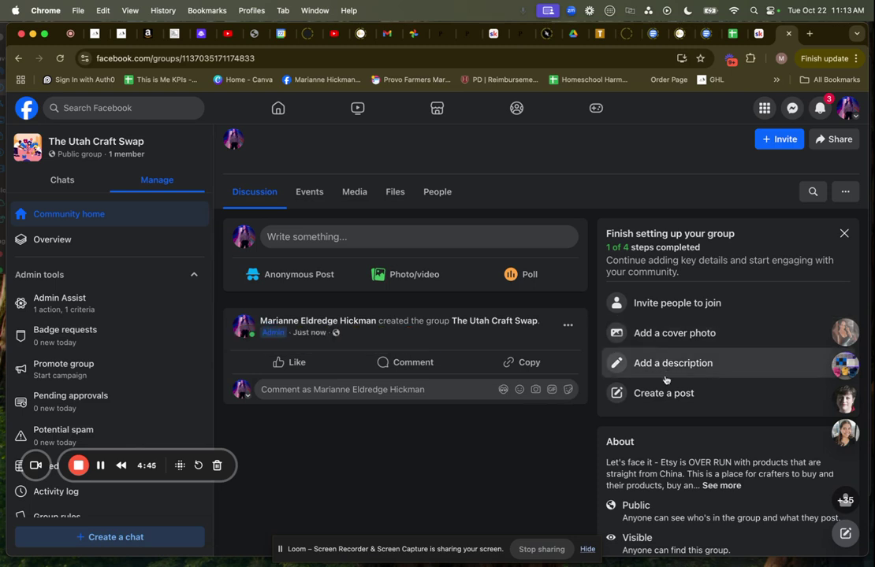
left_click(688, 340)
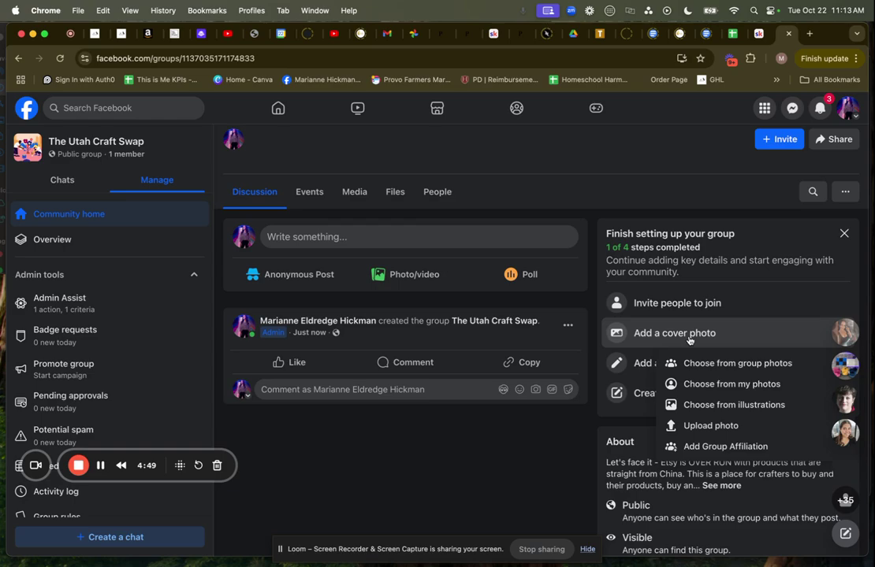
scroll(675, 338, "up", 4)
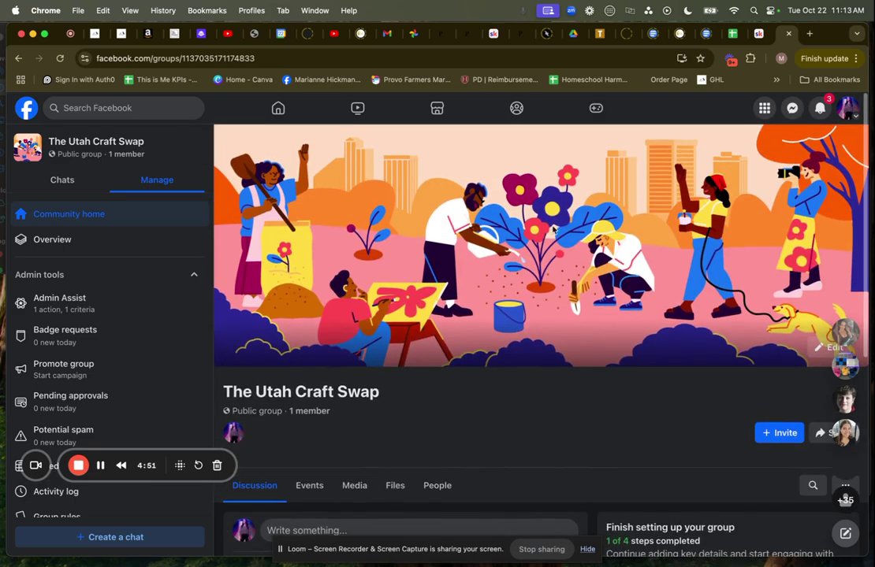
scroll(554, 215, "down", 4)
scroll(673, 245, "up", 4)
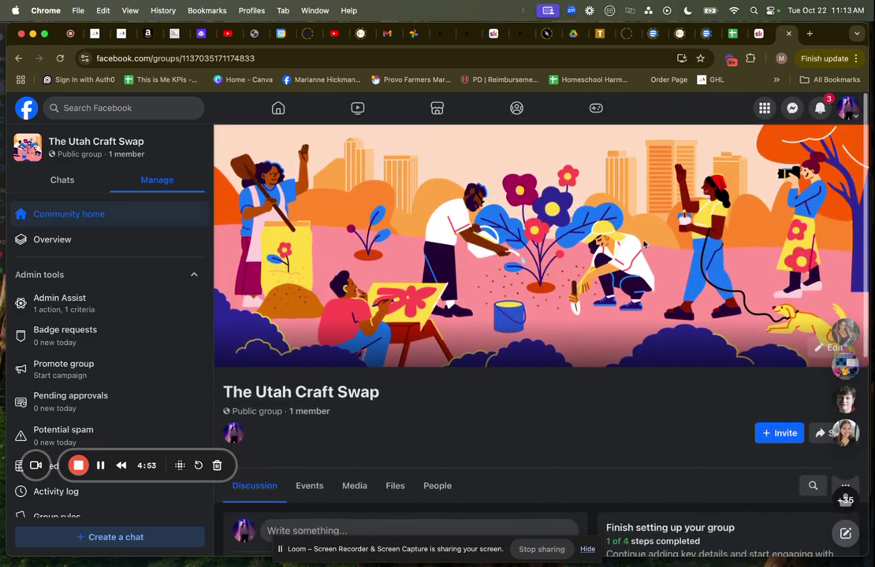
scroll(673, 245, "down", 5)
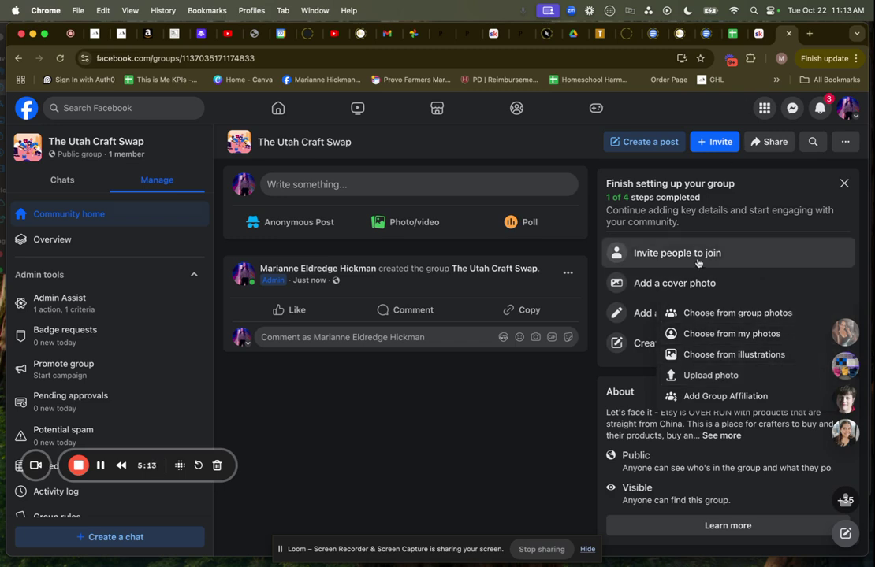
In a new tab, open Canva and search templates for 'facebook group photo'
left_click(810, 35)
type("ca")
key("Return")
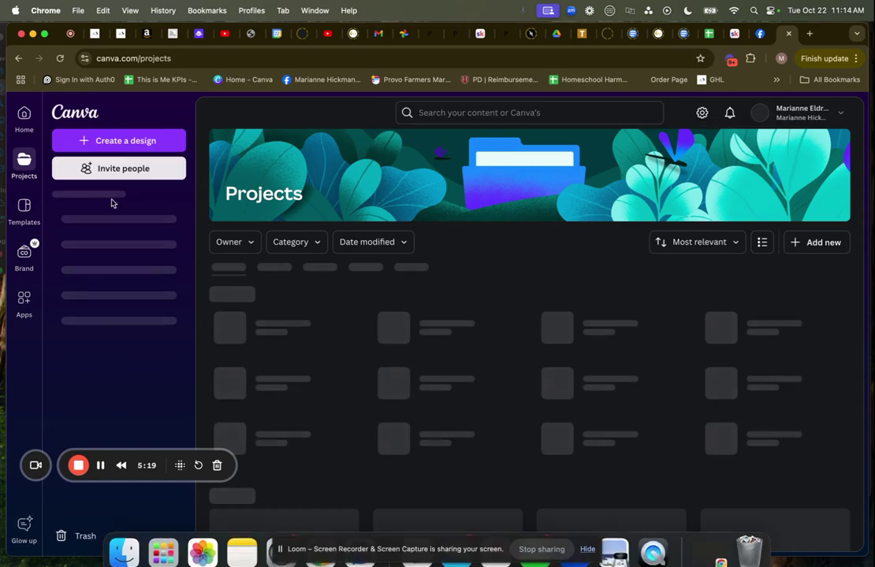
left_click(485, 113)
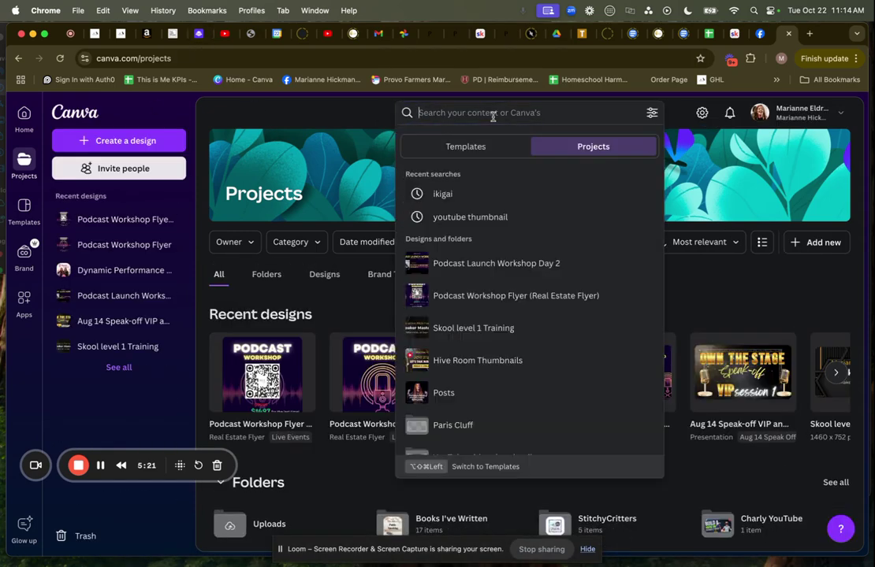
left_click(474, 145)
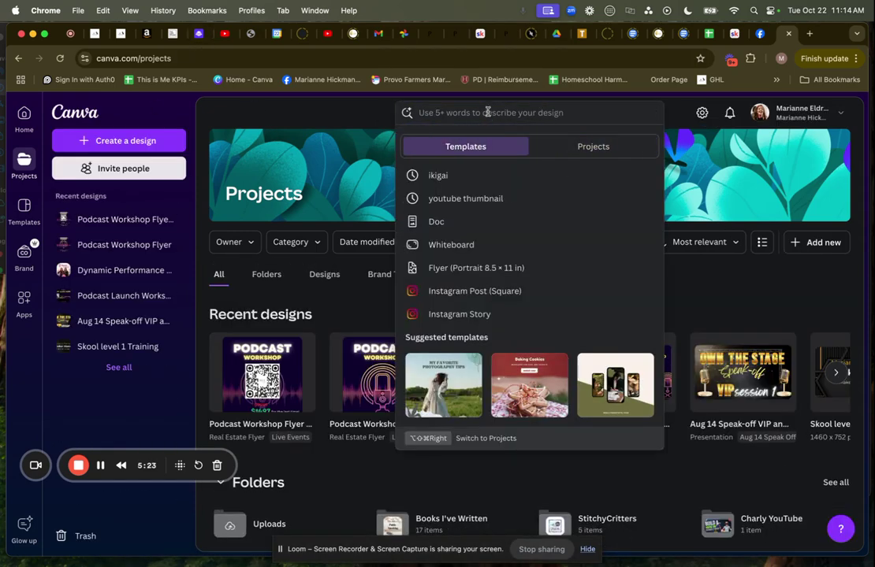
type("facebook group ph")
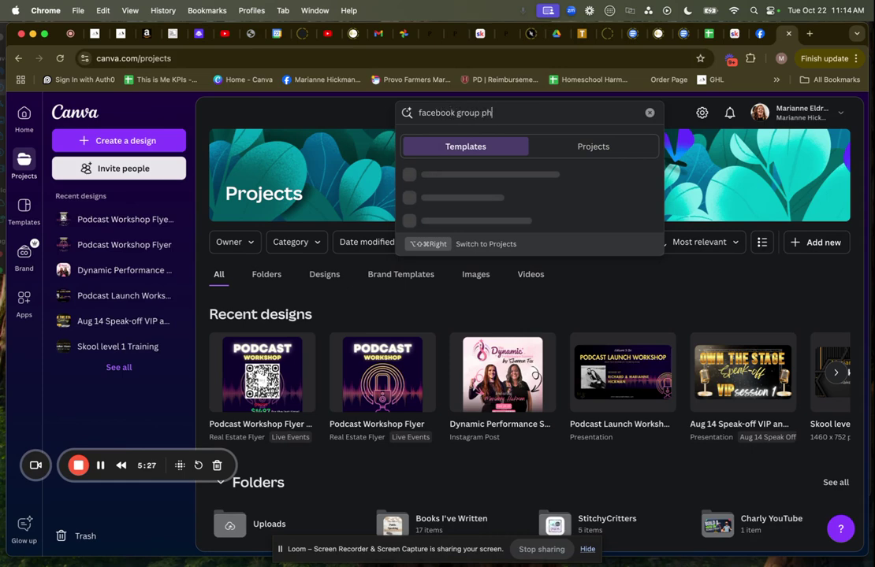
type("oto")
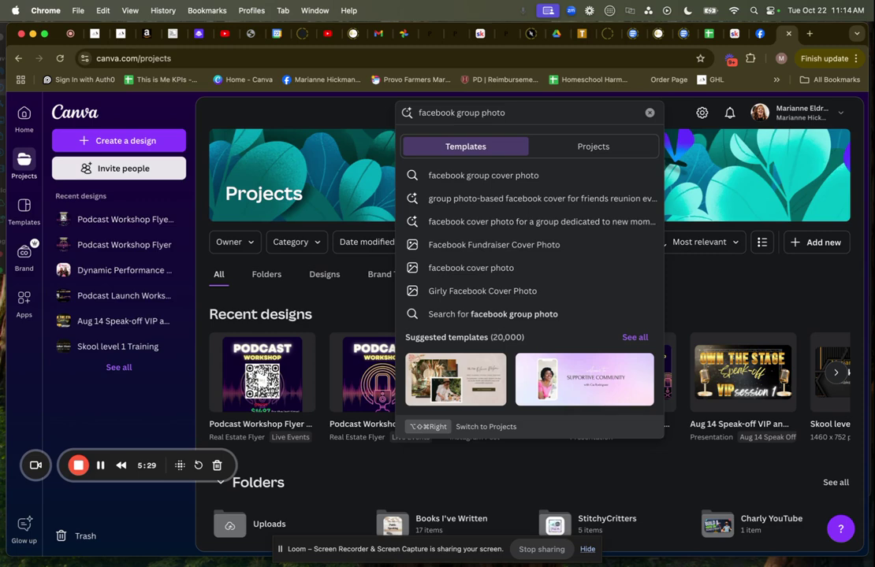
key("Return")
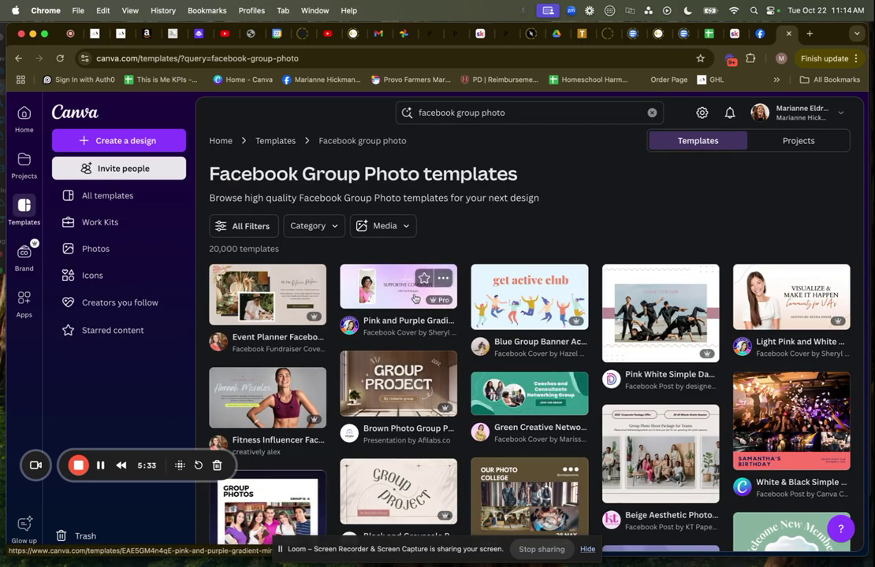
Narrow the search to 'facebook group photo craft' and preview the Event Planner Facebook Group Cover
left_click(513, 106)
type("craft")
key("Return")
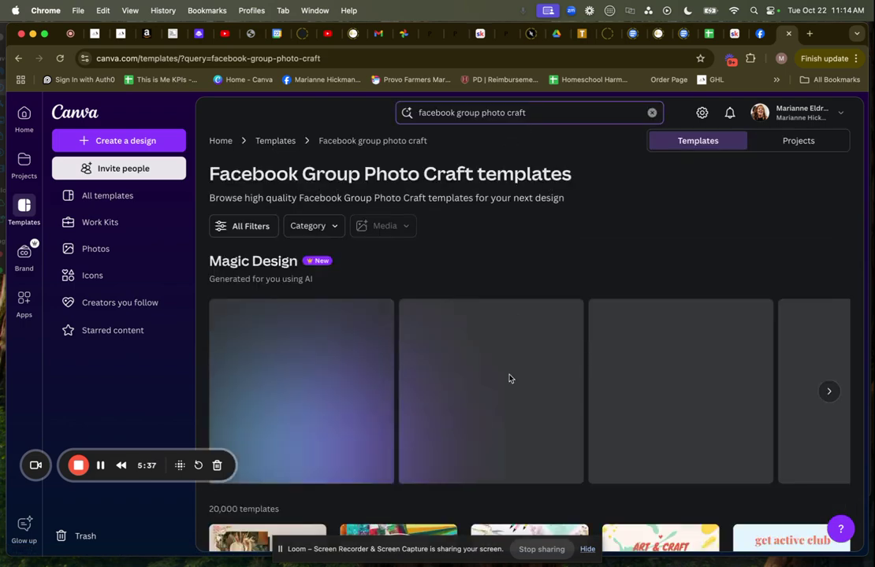
scroll(508, 379, "down", 5)
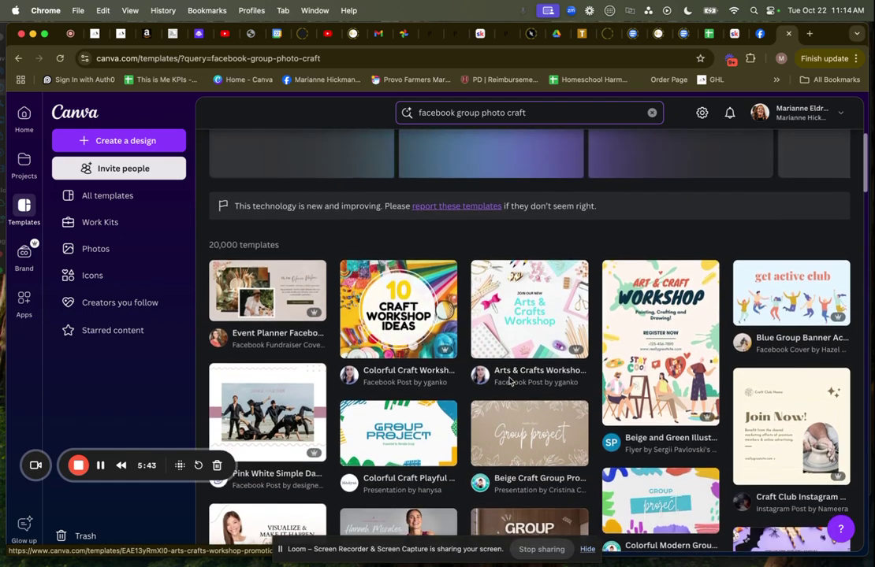
scroll(508, 379, "down", 5)
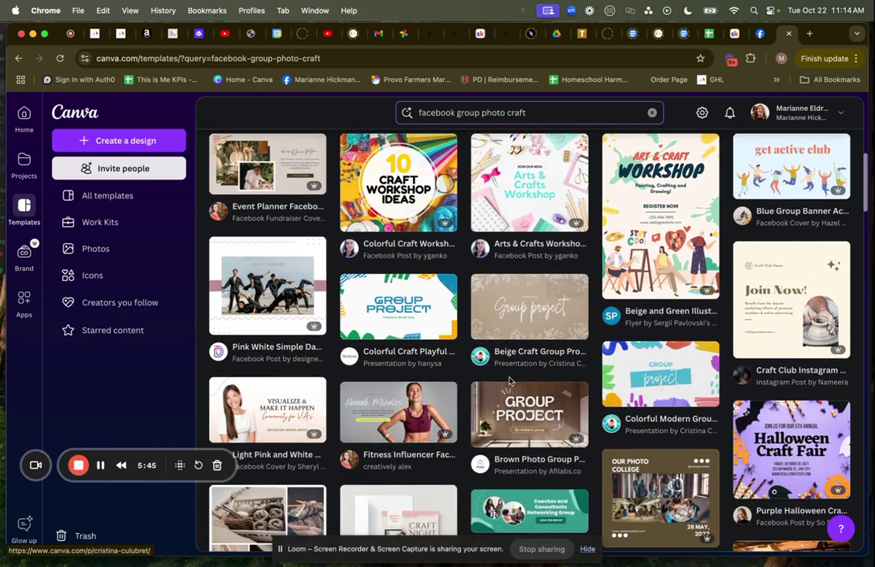
scroll(508, 381, "up", 3)
left_click(248, 254)
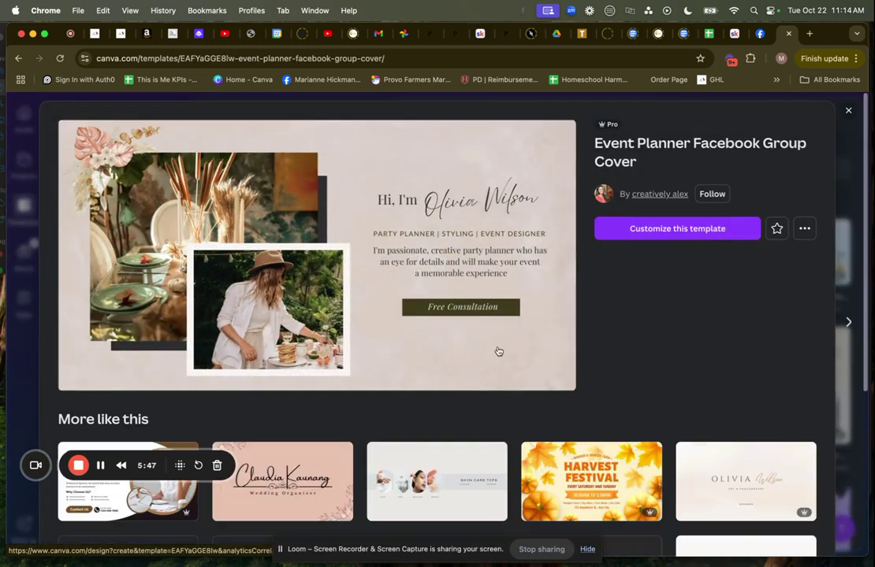
Customize the Event Planner template and replace the 'Hi, I'm' greeting with 'The'
left_click(669, 229)
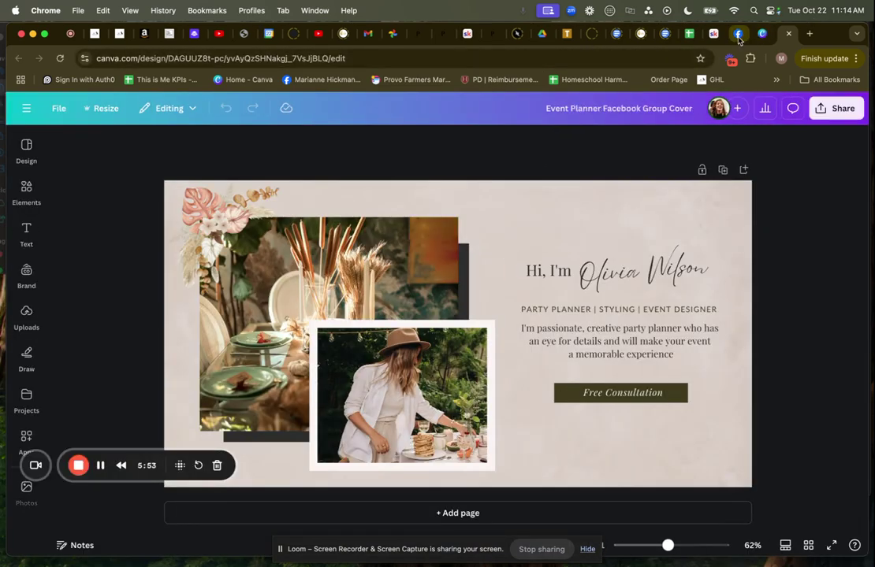
left_click(752, 36)
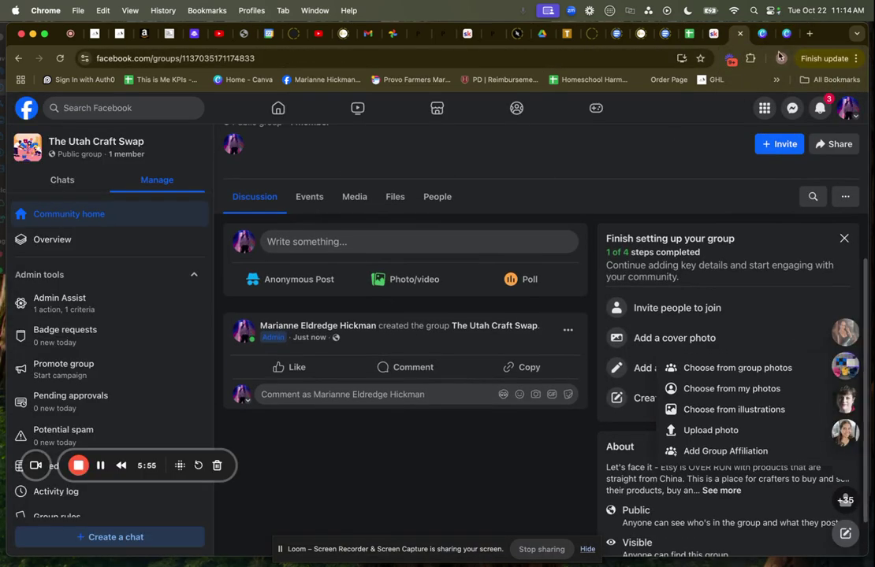
left_click(784, 39)
left_click(548, 271)
left_click(548, 272)
type("The")
left_click(615, 270)
left_click(615, 270)
Replace the script name text with 'Utah Craft'
left_click(597, 270)
double_click(597, 269)
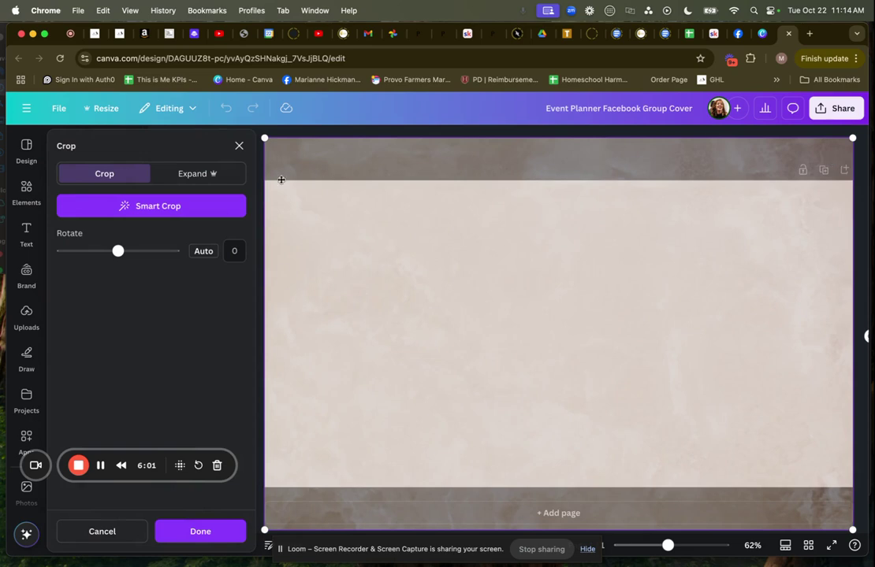
left_click(238, 146)
left_click(605, 268)
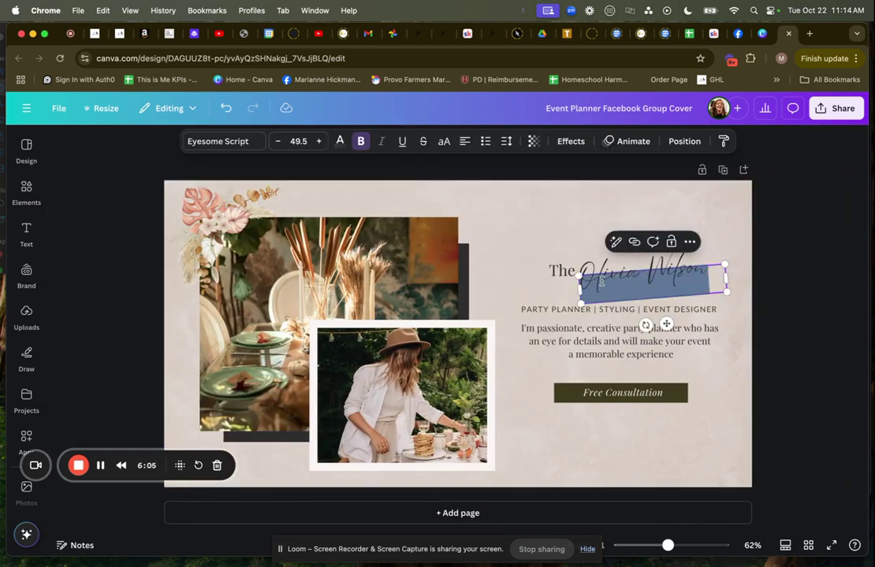
left_click(606, 241)
left_click(734, 268)
left_click(594, 294)
double_click(595, 293)
type("Alta")
key("BackSpace")
key("BackSpace")
key("BackSpace")
type("tah Craf")
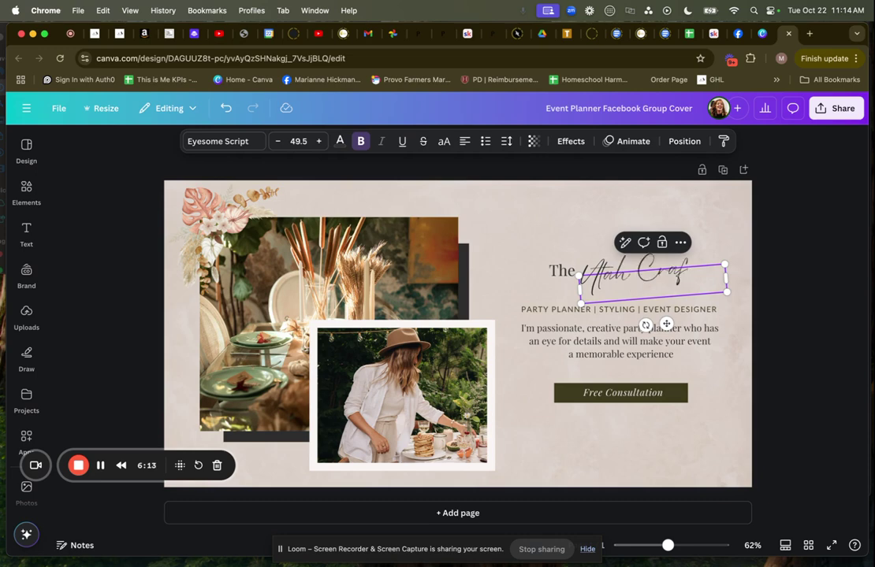
type("t")
left_click(797, 301)
Duplicate the 'The' text, place it under the script, and change it to 'Group'
left_click(559, 272)
left_click(548, 237)
left_click_drag(543, 276, 703, 290)
double_click(666, 293)
type("Group")
Delete PARTY PLANNER from the tagline line
left_click(563, 308)
double_click(570, 309)
key("BackSpace")
key("BackSpace")
key("BackSpace")
key("BackSpace")
key("BackSpace")
key("BackSpace")
key("BackSpace")
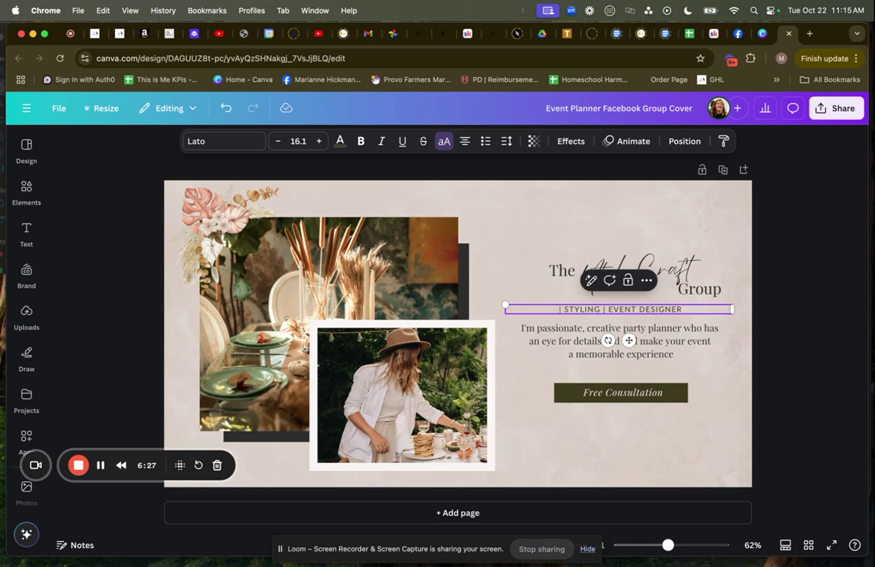
Retype the tagline as BUY | SELL | SHARE | CREATE
type("BUY")
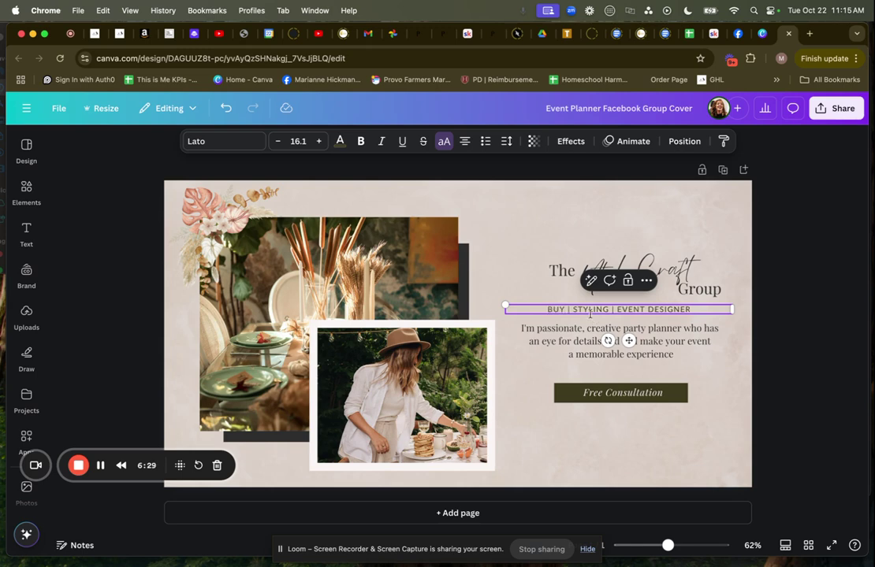
double_click(590, 310)
type("SELL")
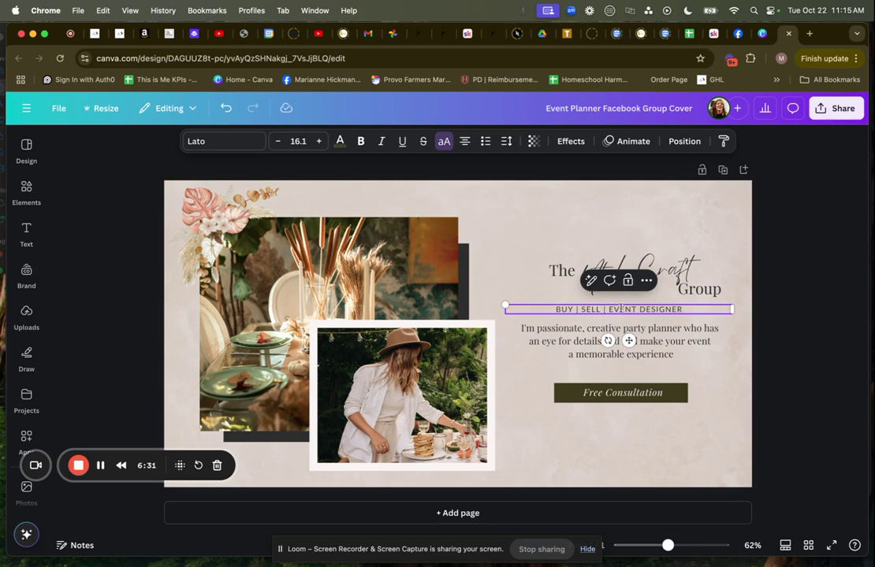
double_click(620, 309)
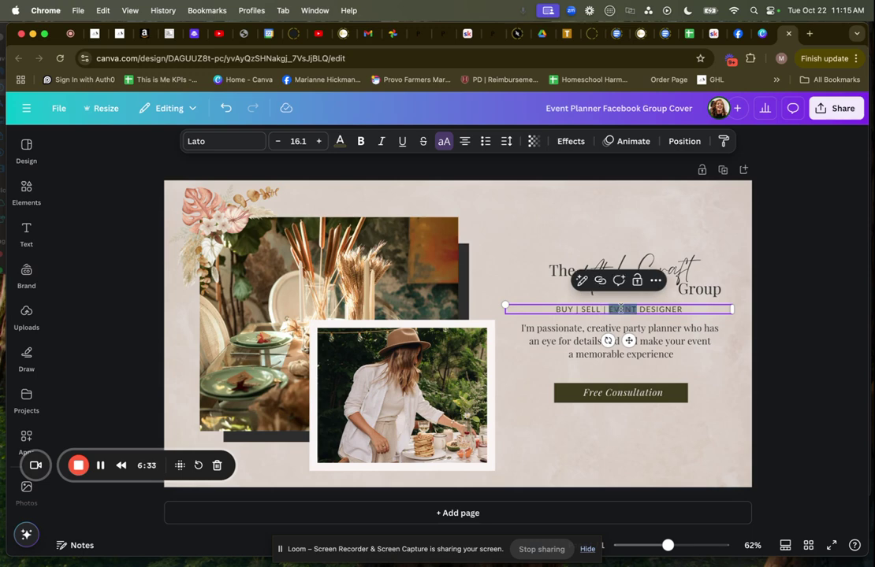
type("SHARE")
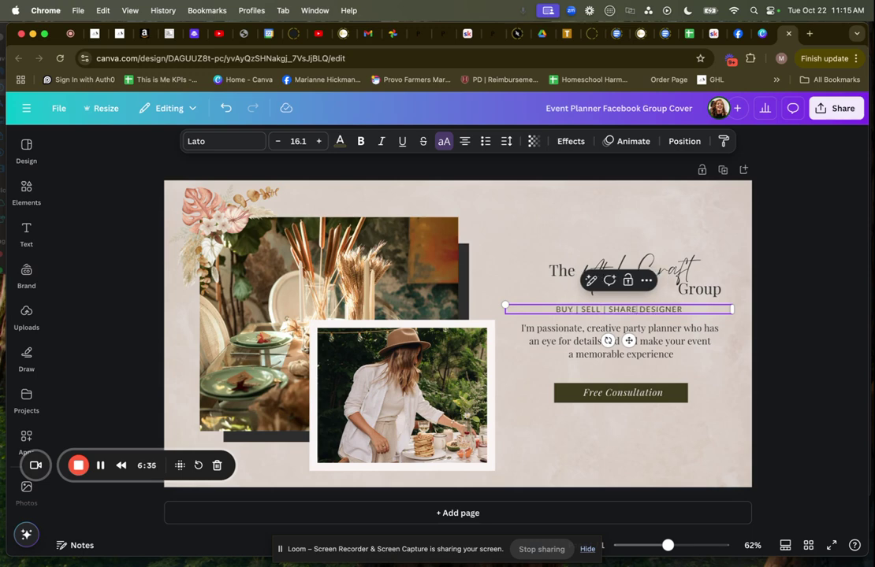
double_click(660, 310)
type("CREATE")
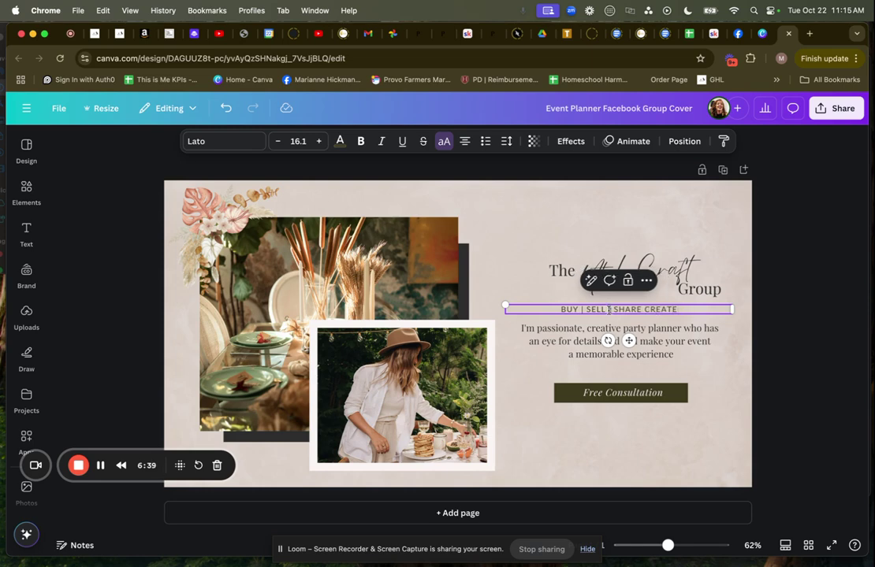
key("alt+Left")
Highlight the text of the description paragraph
left_click(529, 341)
left_click_drag(528, 341, 709, 339)
left_click_drag(568, 354, 676, 354)
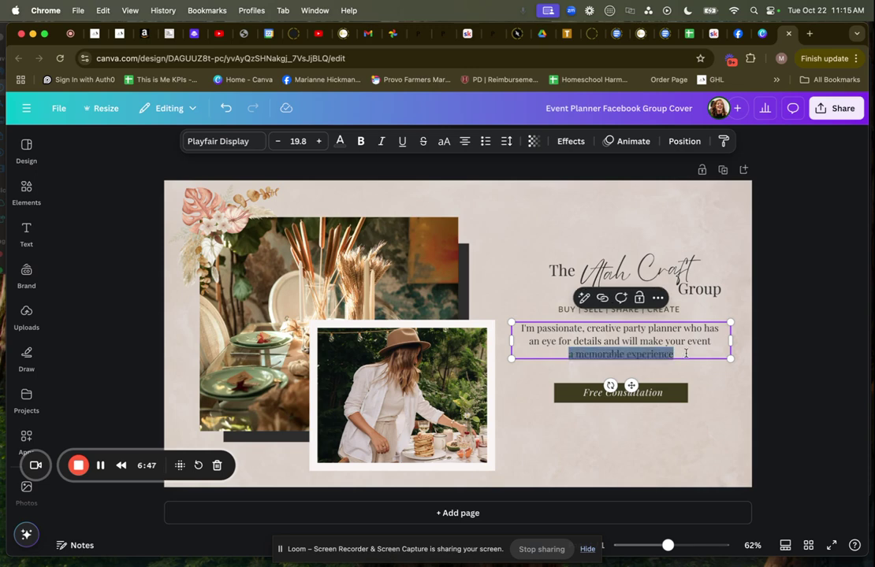
Replace the description with 'Finally a place for you to buy/sell/trade your creations without being overrun by fees…'
left_click_drag(721, 327, 599, 331)
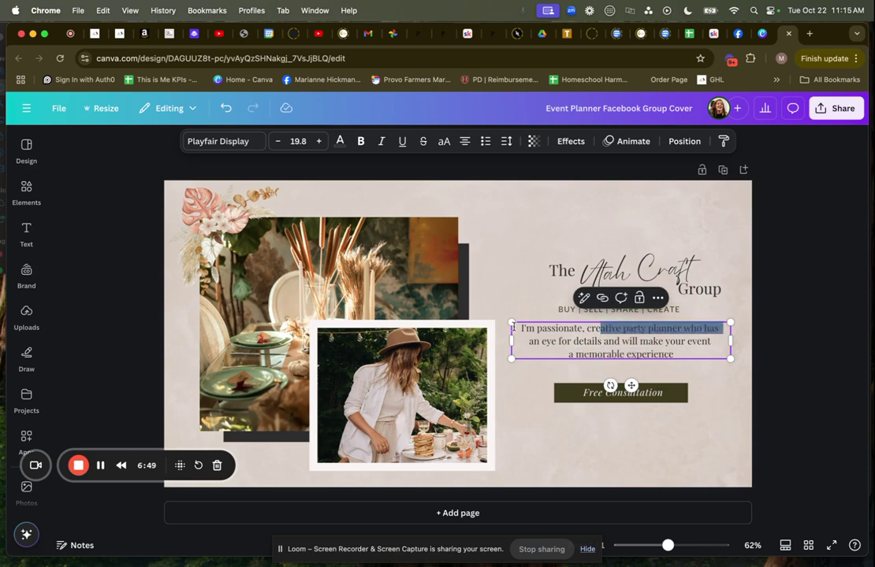
key("super+a")
type("FInally a")
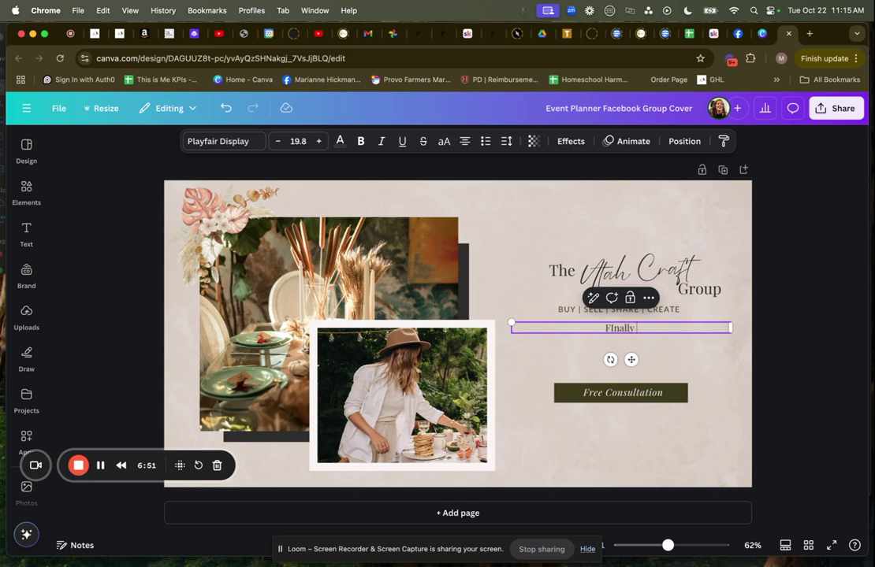
key("BackSpace")
key("BackSpace")
key("BackSpace")
key("BackSpace")
key("BackSpace")
key("BackSpace")
type("inally a place for you to buy/sell/trade your crea")
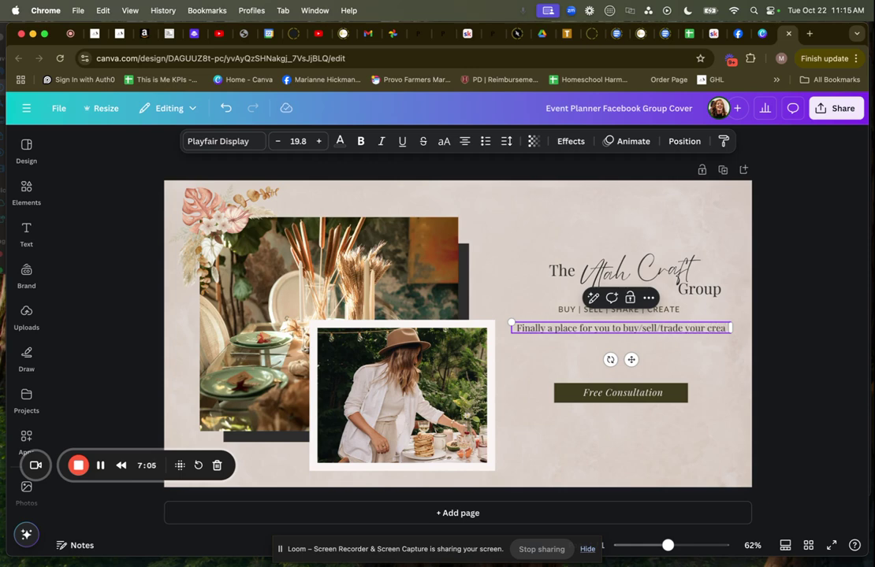
type("tions without")
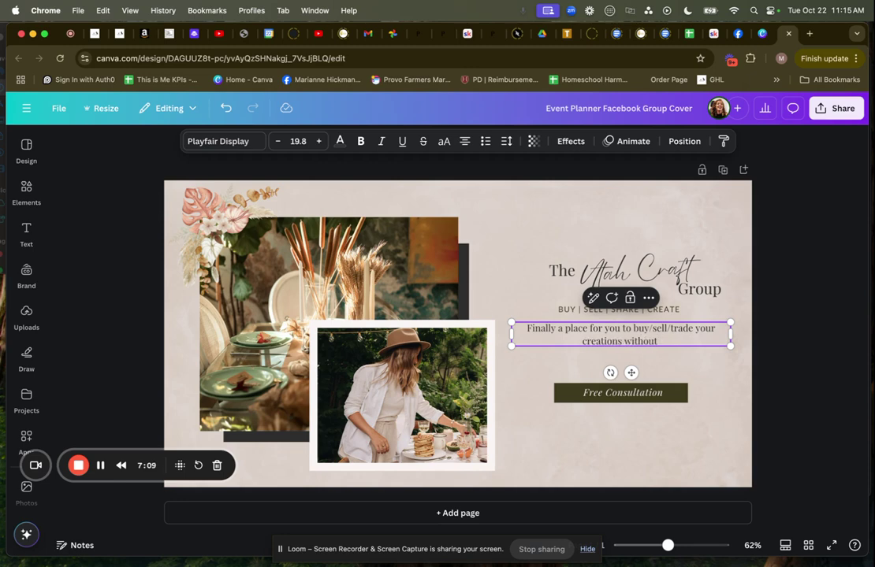
type(" being")
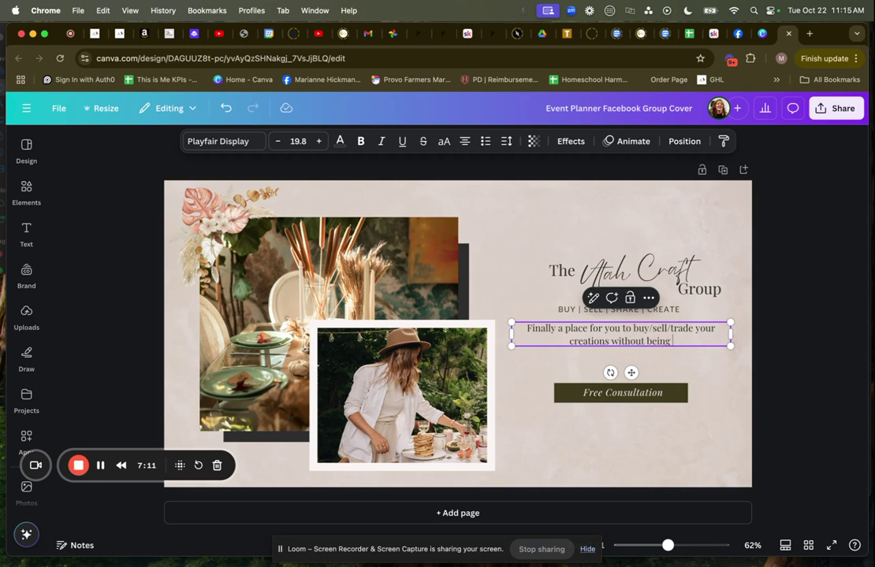
type(" overrun b")
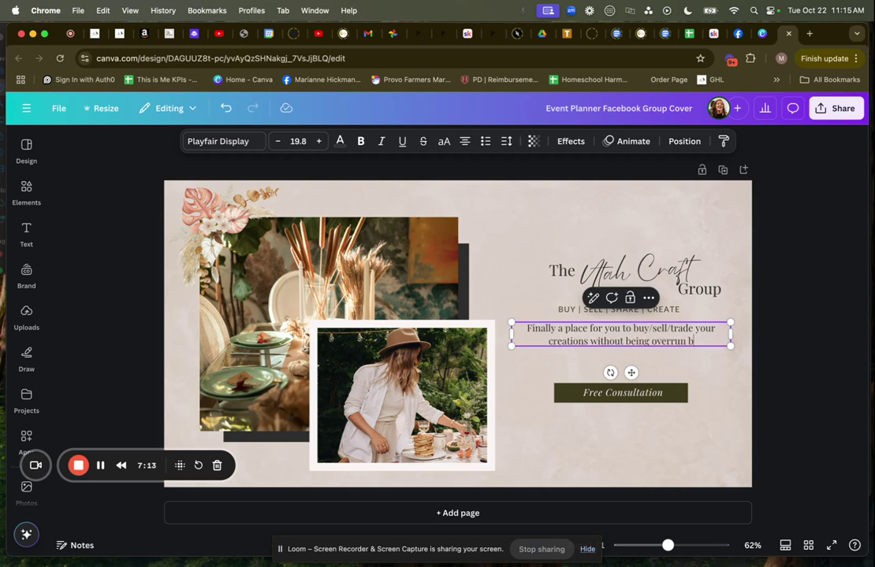
type("y fees ")
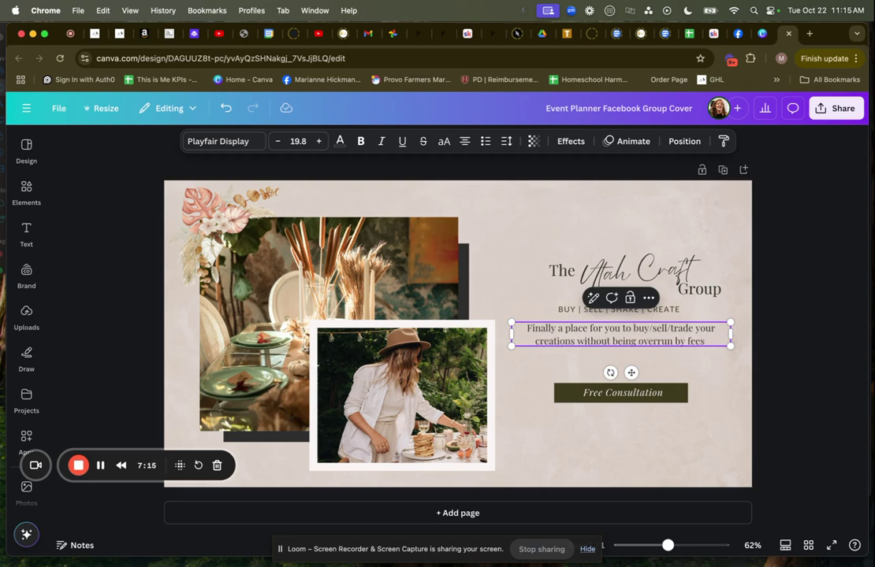
type("or")
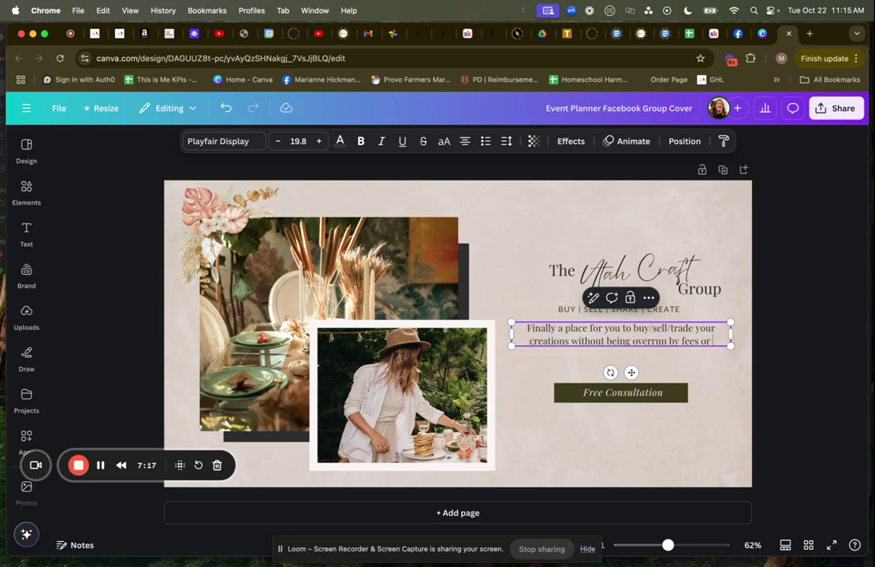
type(" stor")
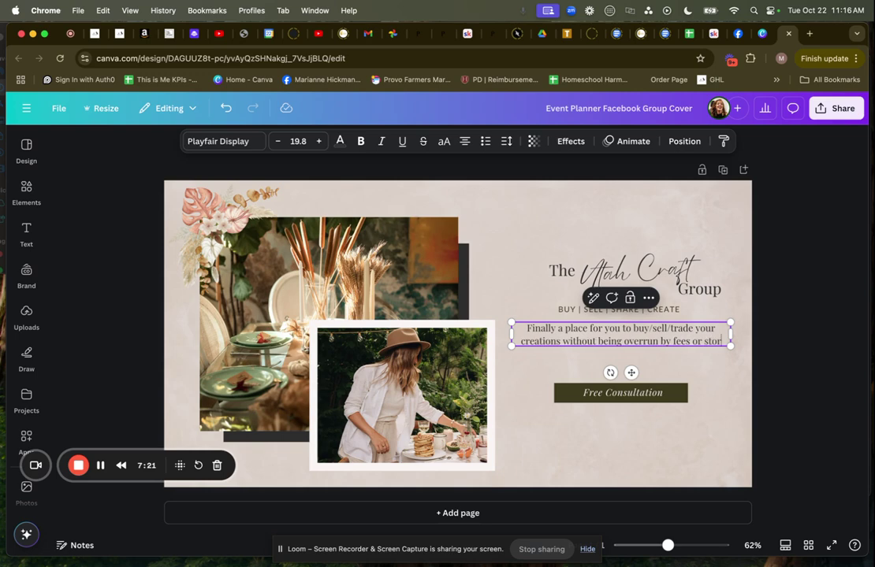
type("e-bought")
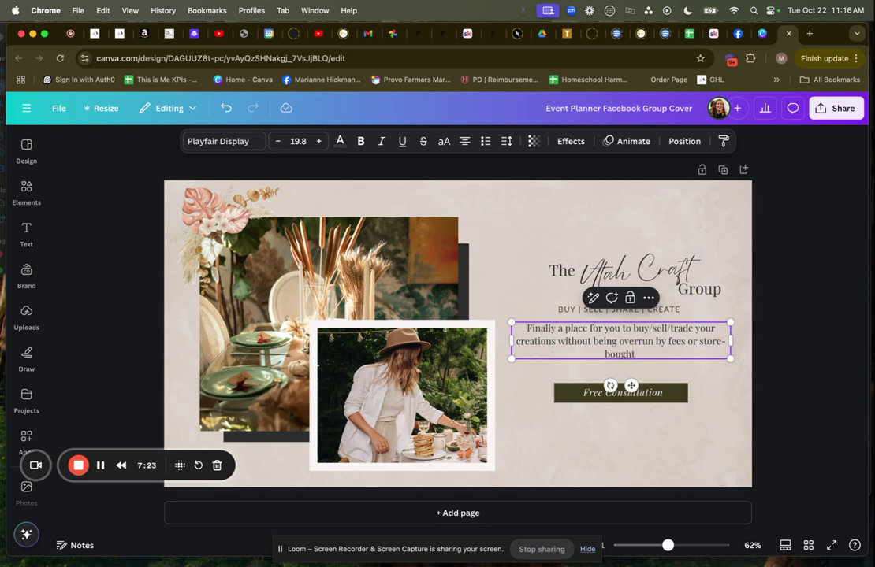
Change 'store-bought' to 'cheap overseas fakes' and clear the Free Consultation button's label
left_click_drag(653, 349, 699, 341)
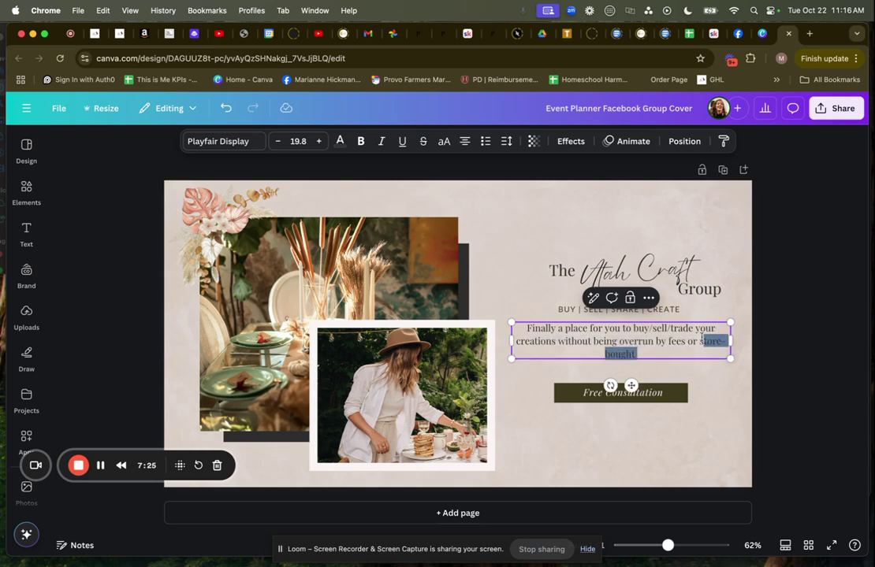
type("cheap ove")
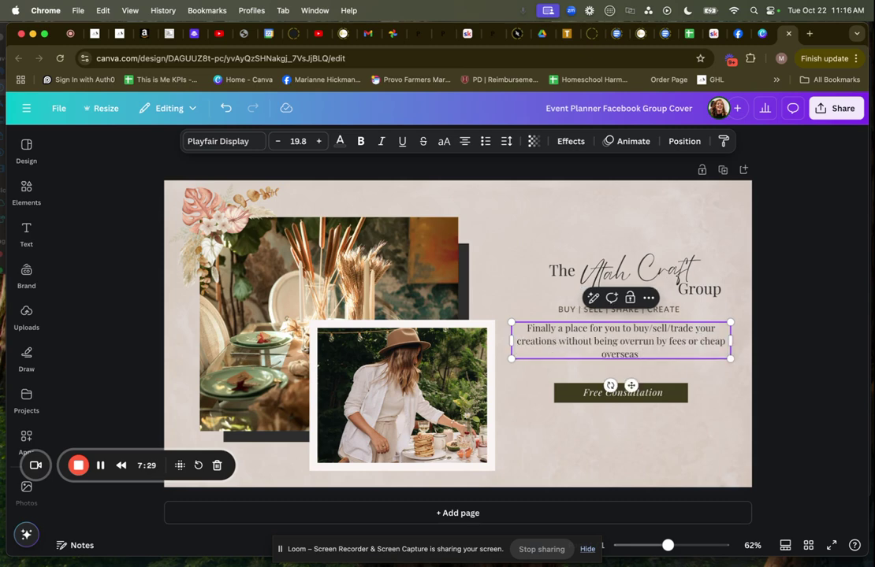
type("rseas fakes")
double_click(653, 392)
key("BackSpace")
Delete the empty button shape and move the title, tagline and description about 30 px lower
key("Delete")
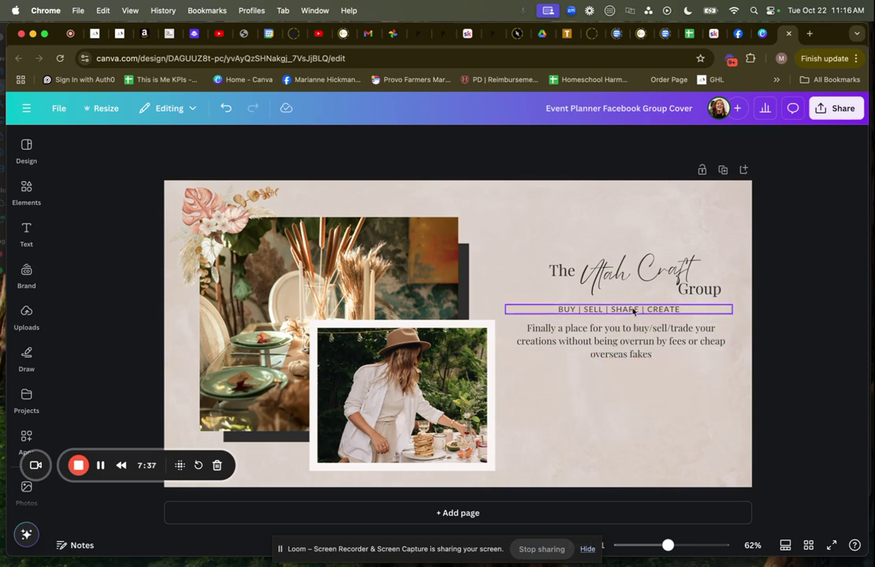
left_click(574, 272)
left_click(580, 273, "shift")
left_click(707, 292, "shift")
left_click(618, 309, "shift")
left_click(620, 342, "shift")
left_click_drag(621, 315, 620, 338)
Search stock photos for 'mala' and place a mala-bead photo into the small frame
left_click(268, 331)
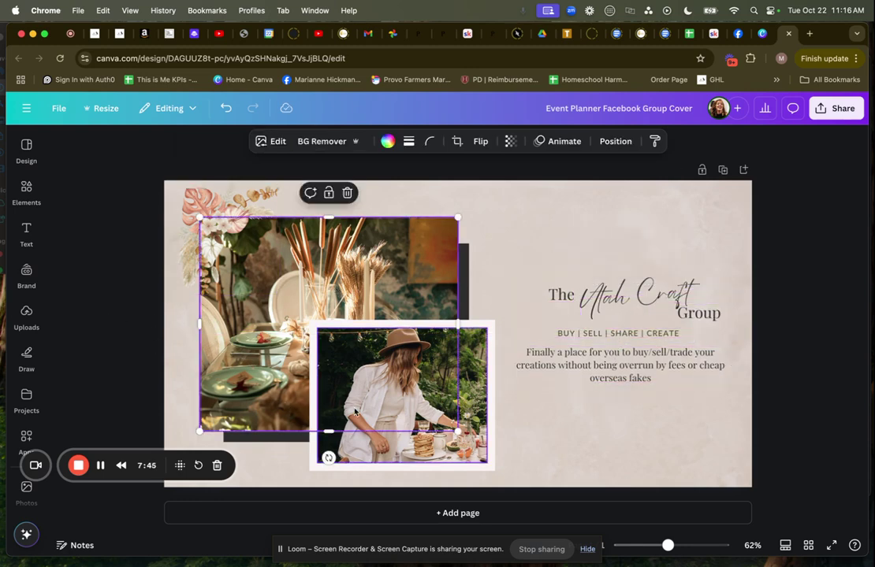
left_click(26, 230)
left_click(25, 194)
scroll(22, 393, "down", 3)
left_click(25, 379)
left_click(127, 145)
type("mala")
key("Return")
left_click_drag(103, 228, 473, 386)
Search stock photos for 'paintings' and browse the results
left_click(134, 141)
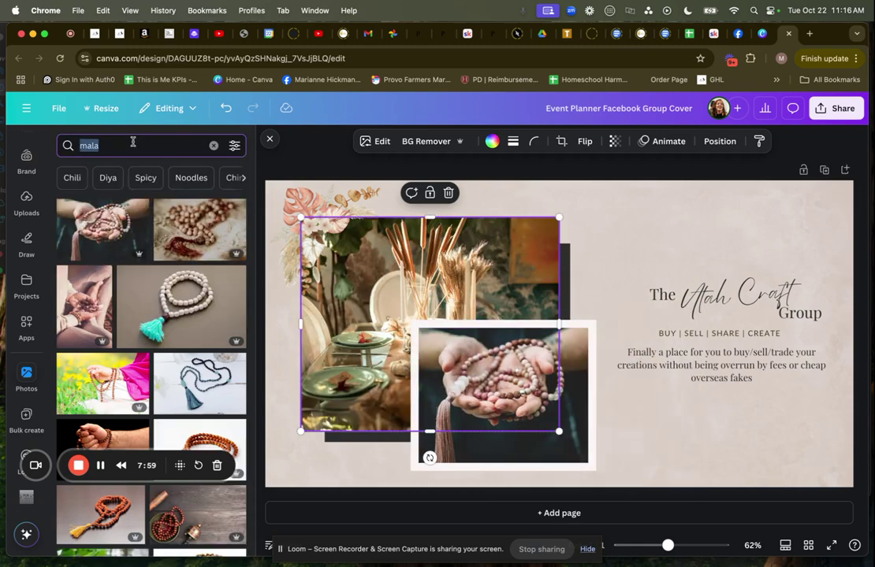
type("paintings")
key("Return")
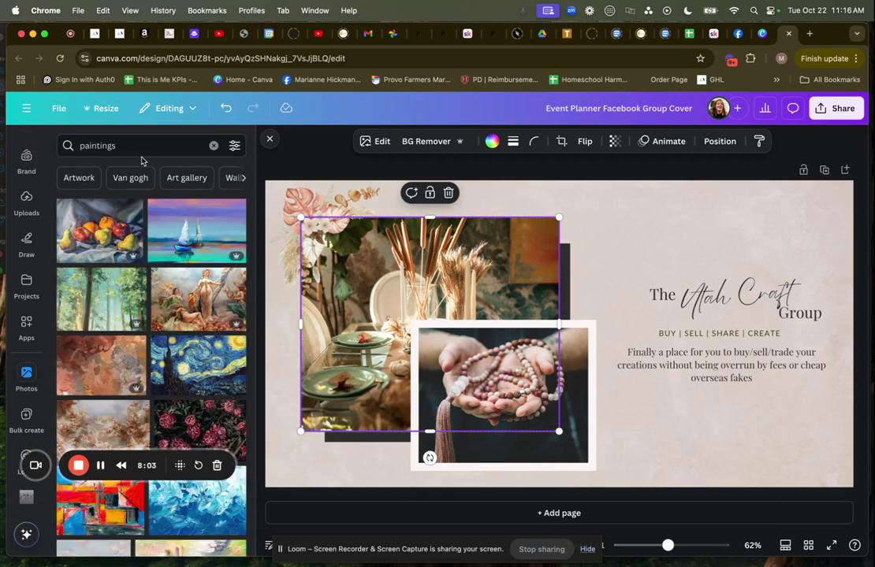
scroll(156, 290, "down", 10)
scroll(156, 290, "down", 5)
scroll(156, 290, "up", 5)
scroll(156, 290, "down", 4)
Search 'crafts', put the crochet photo into the large frame and shift it left while cropping
left_click(117, 144)
double_click(117, 144)
type("crafts")
key("Return")
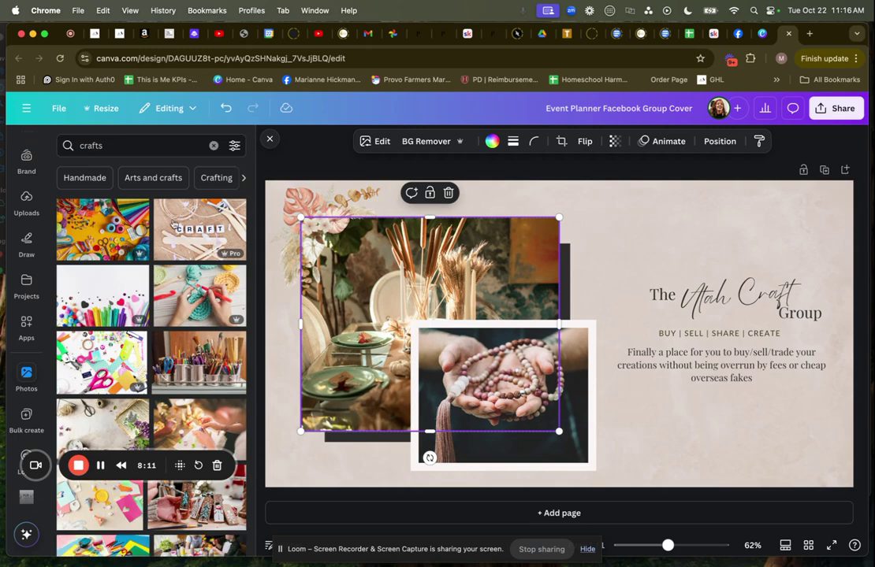
scroll(199, 367, "down", 2)
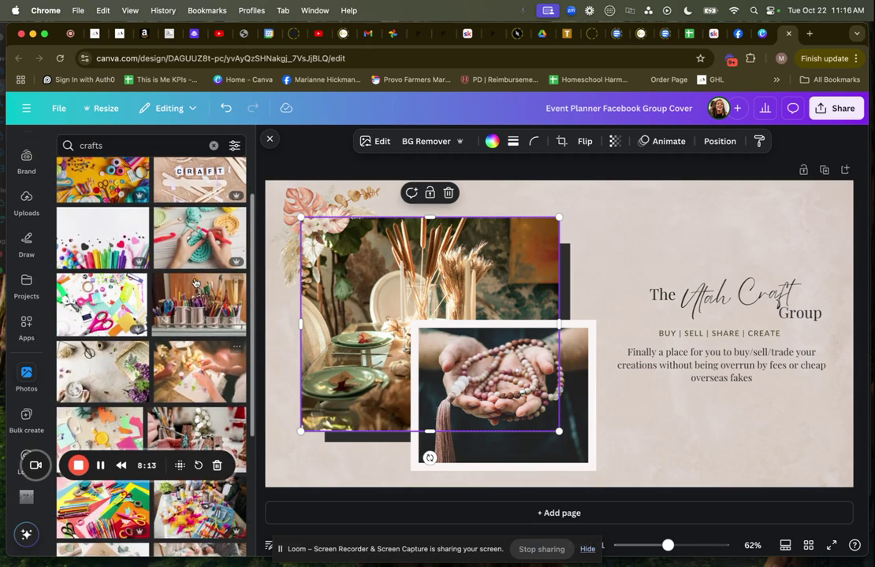
left_click(188, 250)
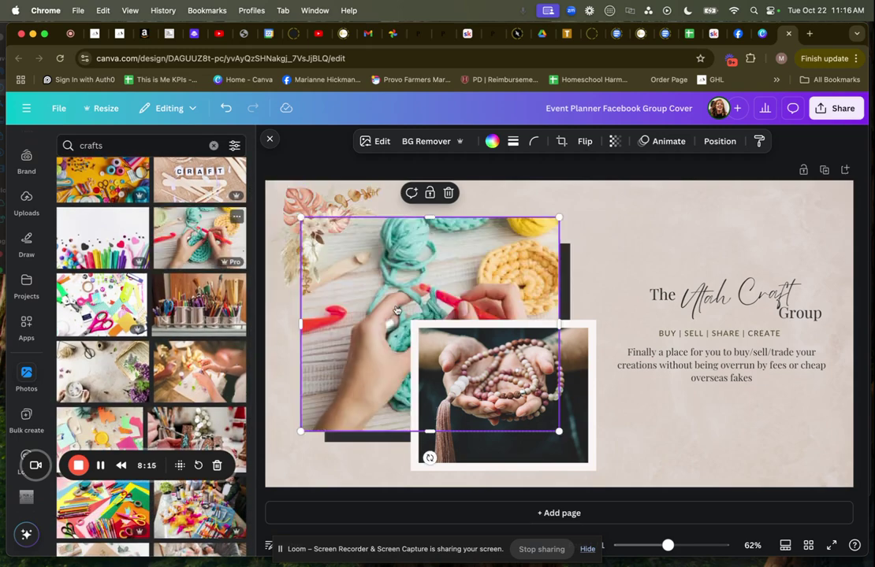
double_click(443, 309)
left_click_drag(357, 289, 313, 288)
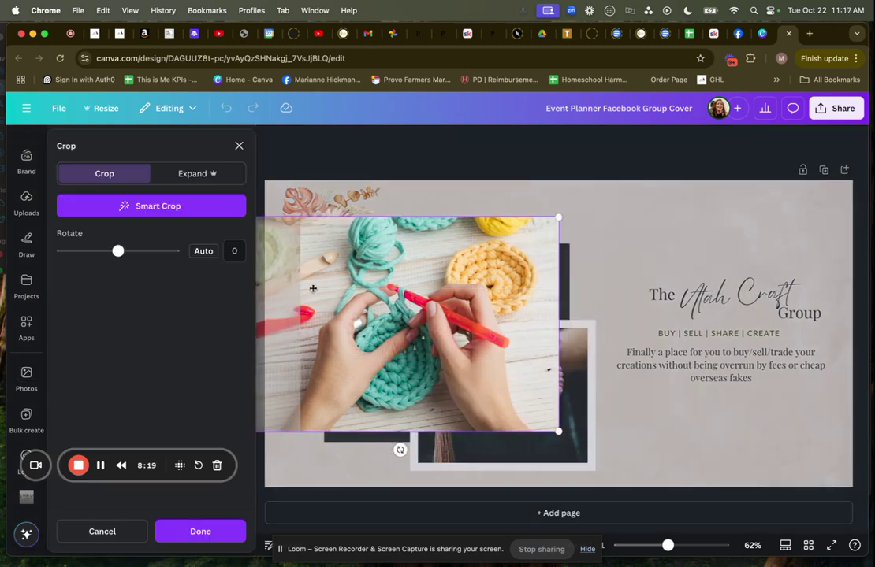
Apply the crochet photo crop, undo an accidental upward enlargement, and discard a further re-crop
left_click(647, 243)
double_click(401, 307)
left_click(669, 206)
left_click_drag(428, 215, 433, 175)
key("super+z")
double_click(356, 234)
left_click_drag(557, 216, 575, 168)
key("Escape")
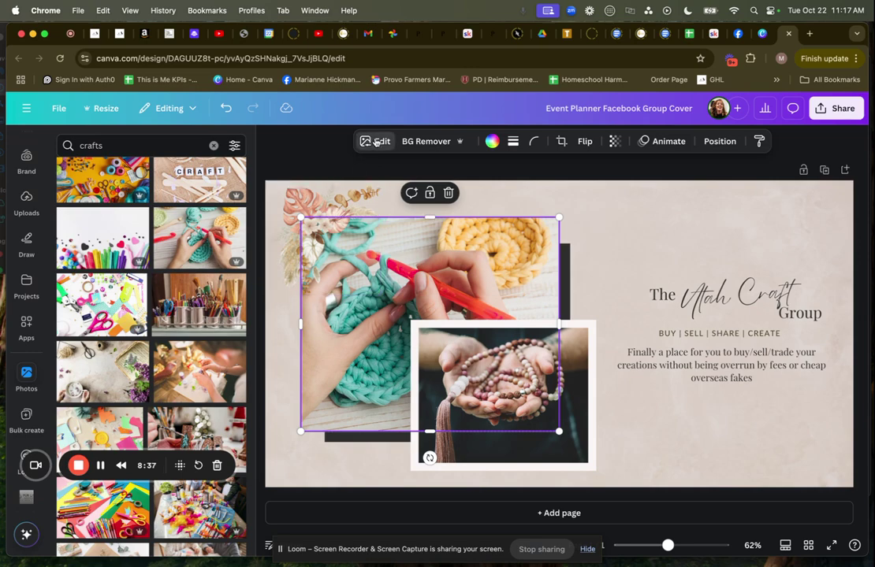
Recolour the crochet photo's teal to pink with Hue -100 and higher saturation, then tweak the tan tones
left_click(376, 141)
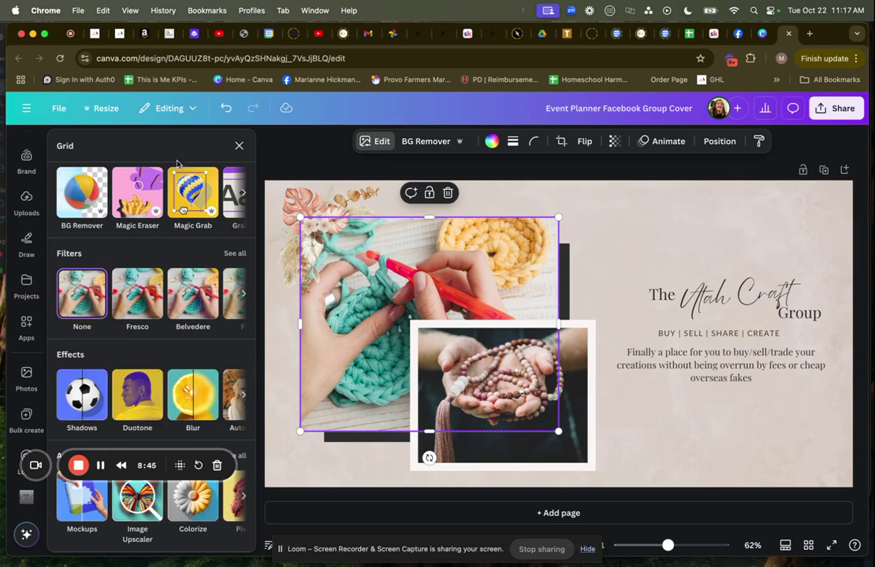
scroll(148, 199, "up", 2)
left_click(103, 179)
scroll(163, 271, "down", 5)
scroll(163, 271, "down", 3)
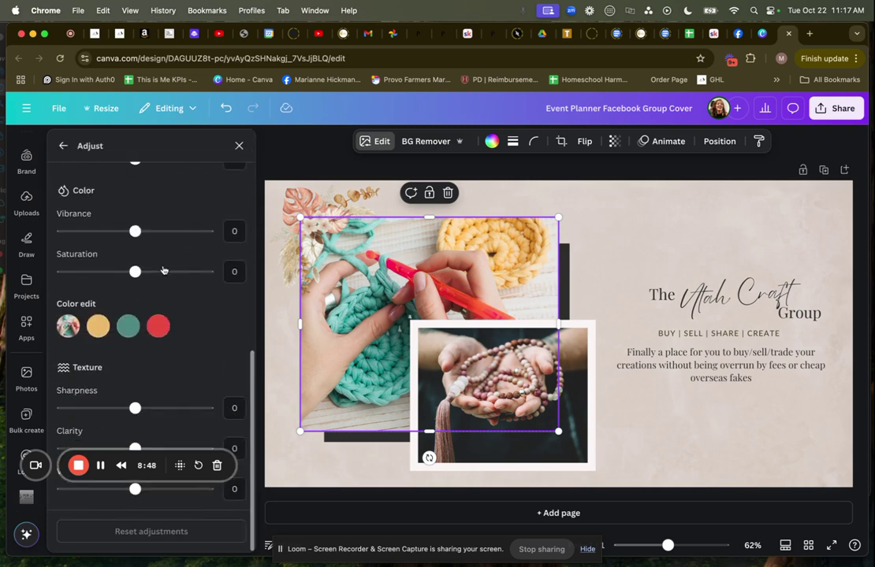
left_click(128, 327)
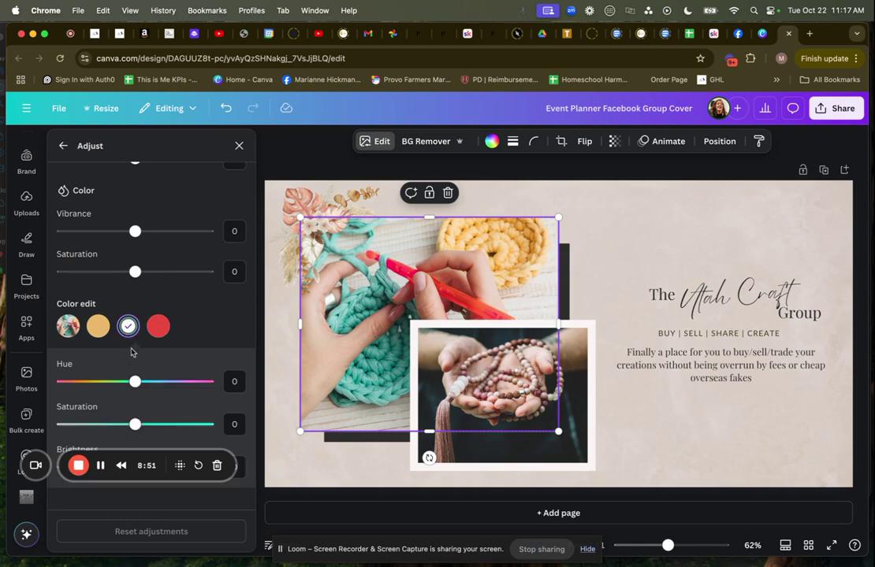
scroll(136, 358, "down", 2)
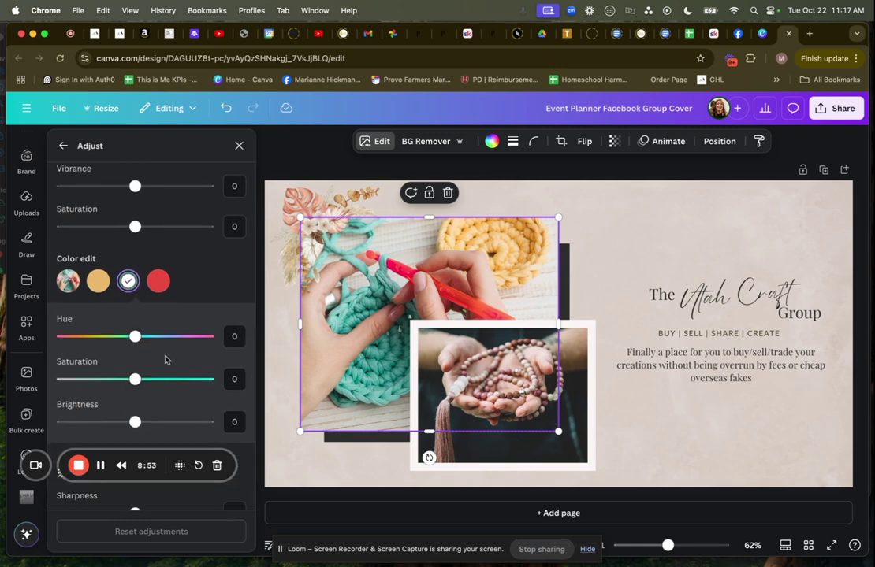
scroll(158, 383, "down", 2)
left_click_drag(135, 272, 62, 271)
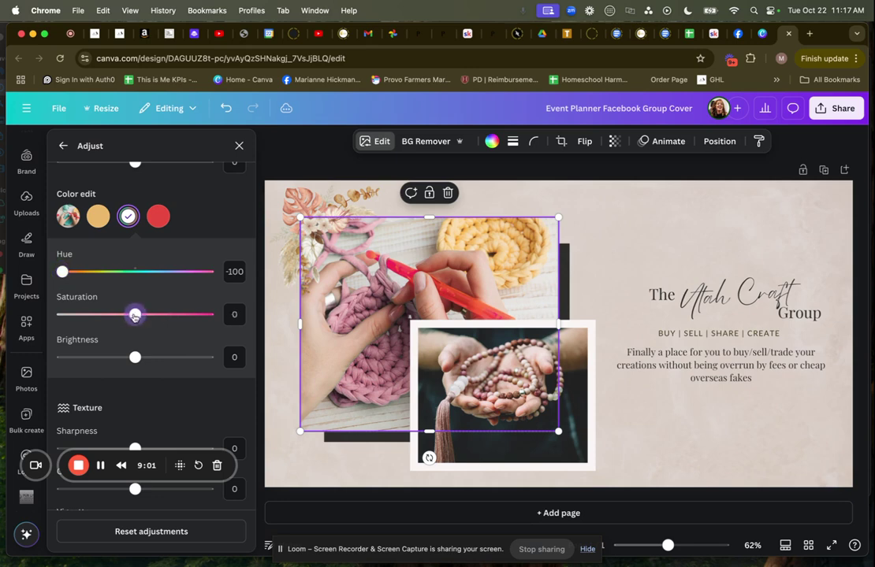
left_click_drag(135, 315, 166, 315)
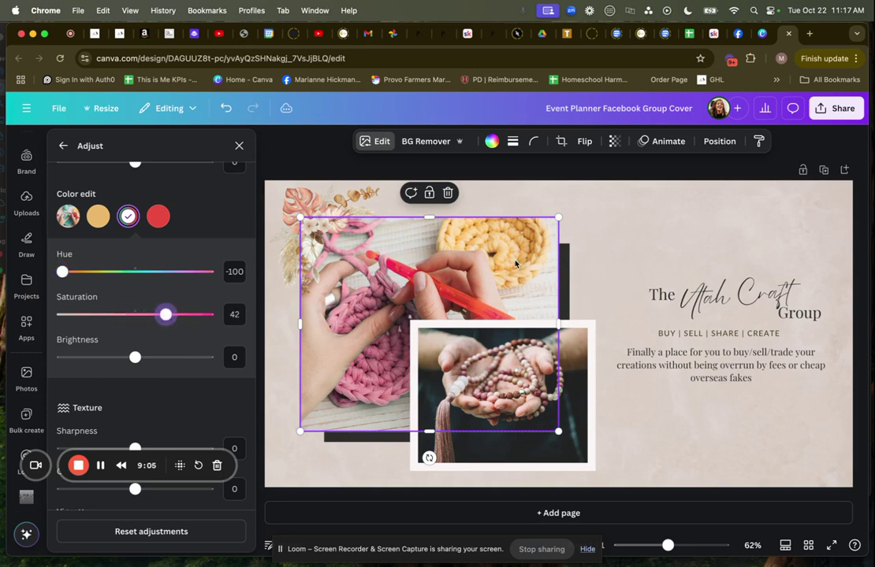
left_click(98, 216)
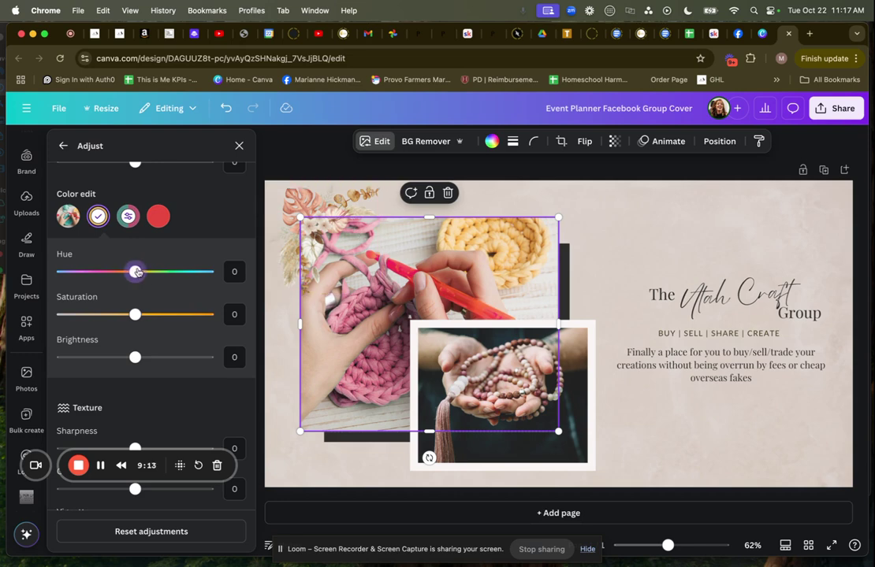
mouse_move(134, 271)
left_mouse_down()
mouse_move(171, 271)
mouse_move(126, 271)
mouse_move(135, 270)
left_mouse_up()
Enlarge the three title words together and move the title higher
left_click(671, 191)
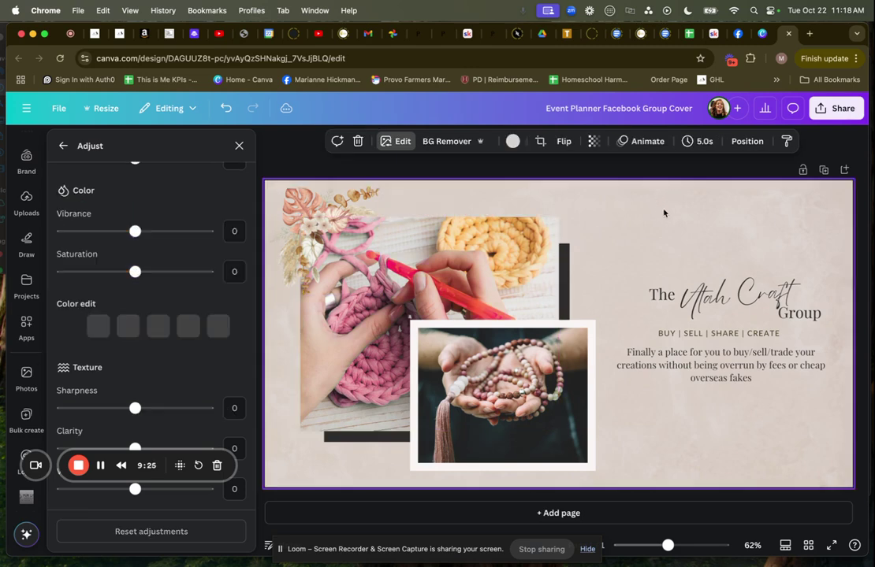
left_click(723, 294)
left_click(662, 295, "shift")
left_click(800, 314, "shift")
left_click_drag(605, 284, 577, 274)
left_click_drag(694, 303, 696, 273)
Increase the BUY | SELL | SHARE | CREATE tagline to 24.1 and nudge it up
left_click(709, 336)
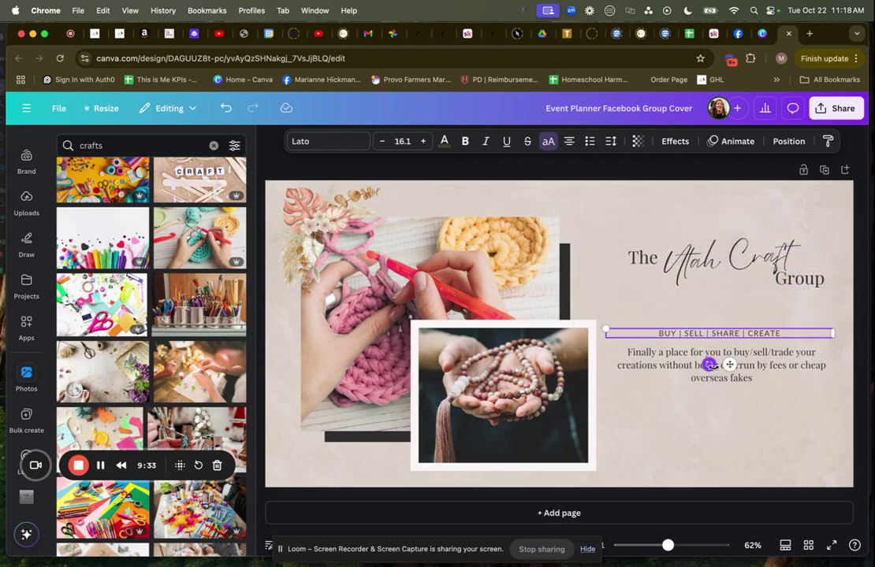
left_click(422, 141)
left_click(423, 141)
Set the description paragraph's font size to 32.8 so it fills four lines
left_click(422, 141)
left_click(422, 141)
left_click(423, 141)
left_click(423, 141)
left_click(423, 141)
left_click(423, 141)
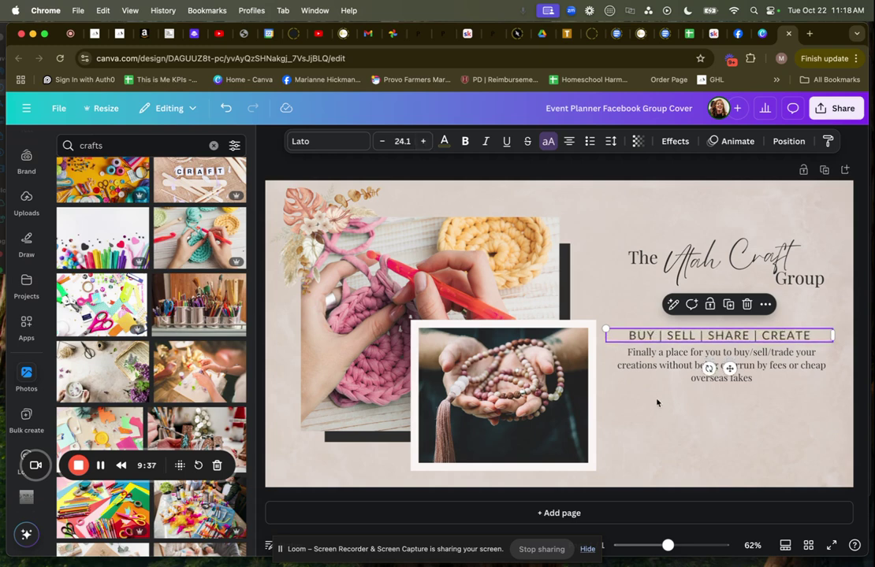
left_click_drag(732, 367, 732, 358)
left_click(729, 360)
left_click(422, 141)
left_click(422, 141)
left_click(422, 141)
left_click(422, 141)
left_click(422, 141)
left_click(422, 141)
left_click(423, 141)
left_click(423, 141)
left_click(422, 141)
left_click(422, 141)
left_click(422, 141)
left_click(422, 141)
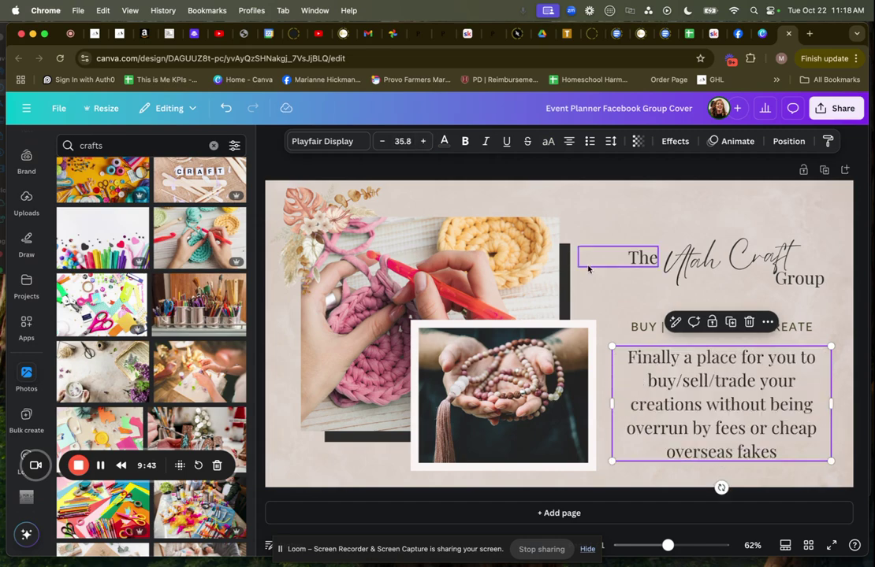
left_click(382, 141)
left_click(382, 141)
left_click(382, 141)
left_click(536, 482)
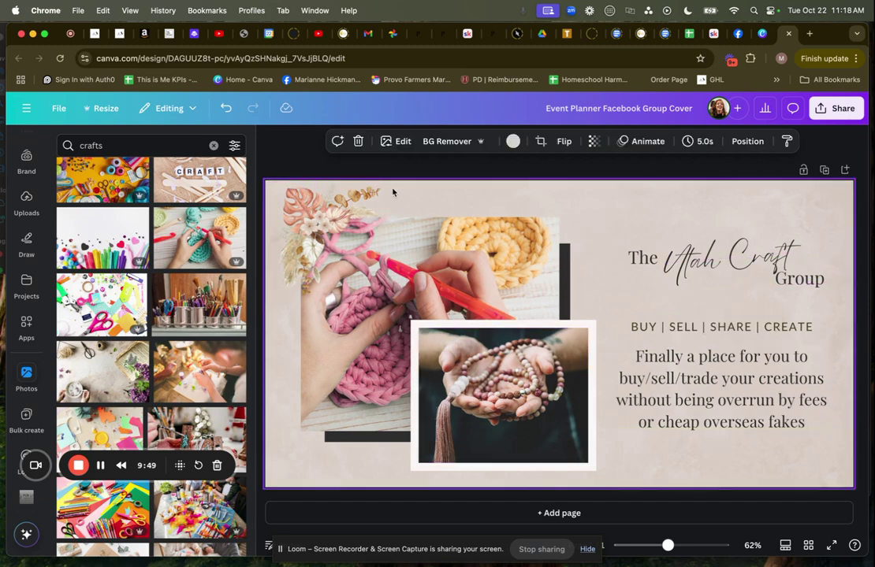
Screenshot the whole cover design and copy the screenshot to the clipboard
left_click(349, 174)
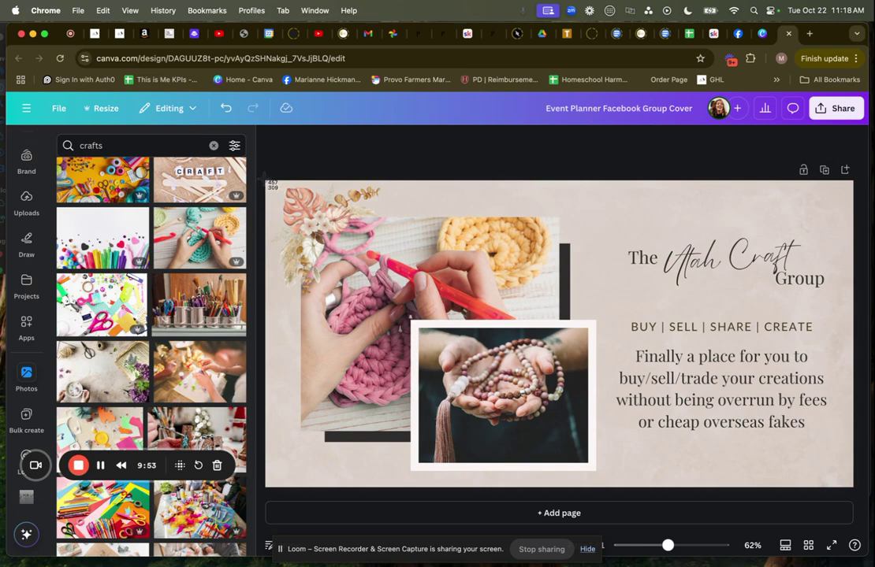
left_click_drag(266, 182, 851, 487)
right_click(826, 529)
left_click(803, 446)
left_click(837, 108)
left_click(466, 134)
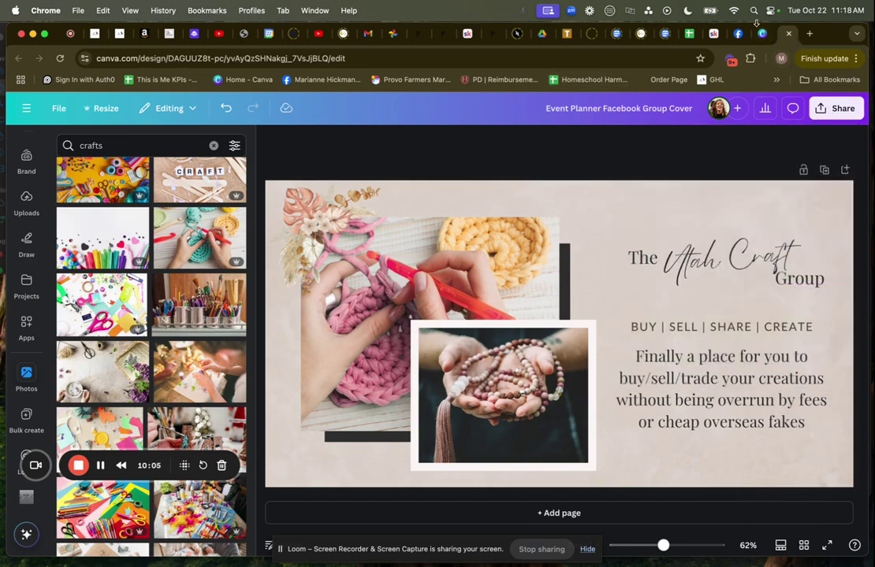
Check the Facebook group's cover upload, then return to Canva and recapture the cover screenshot
left_click(738, 33)
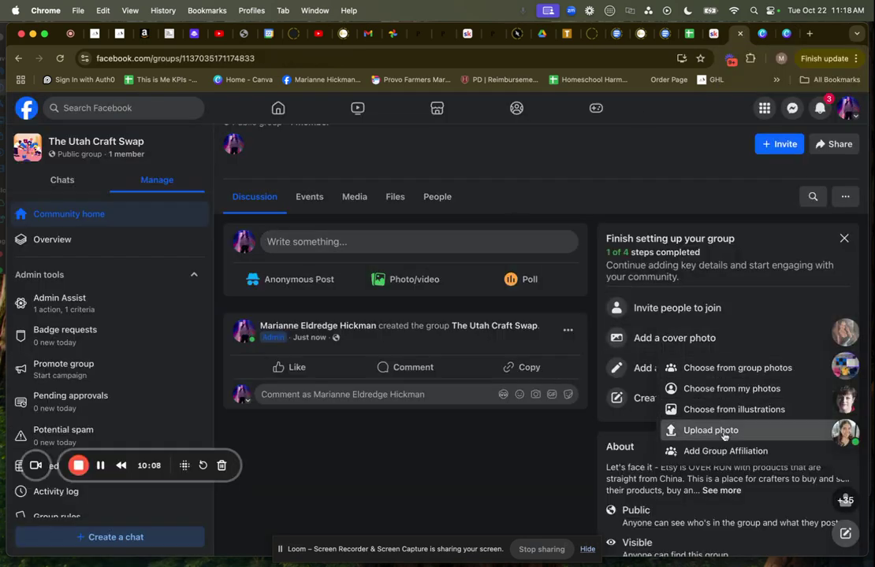
left_click(722, 432)
left_click(589, 401)
left_click(790, 36)
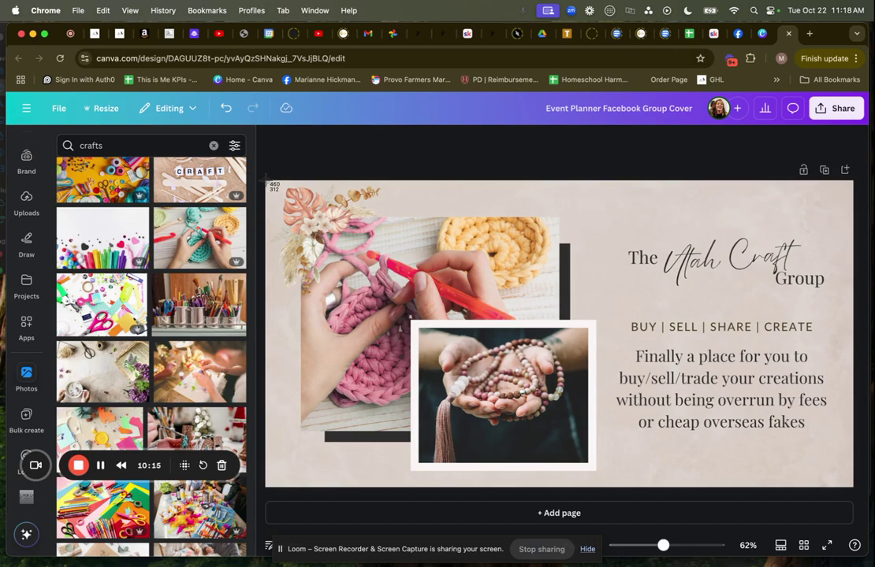
left_click_drag(266, 181, 852, 488)
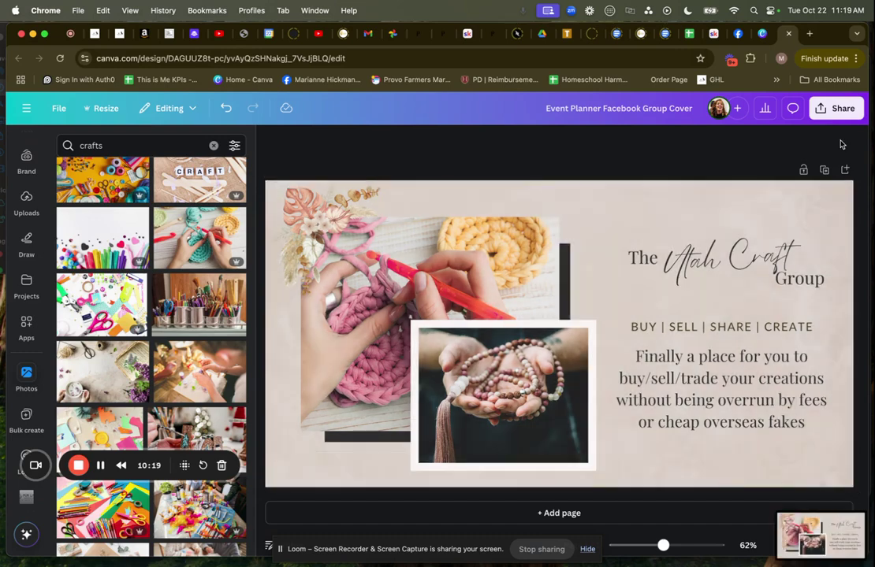
Upload the new screenshot from Recents as The Utah Craft Swap's cover photo and save it
left_click(739, 37)
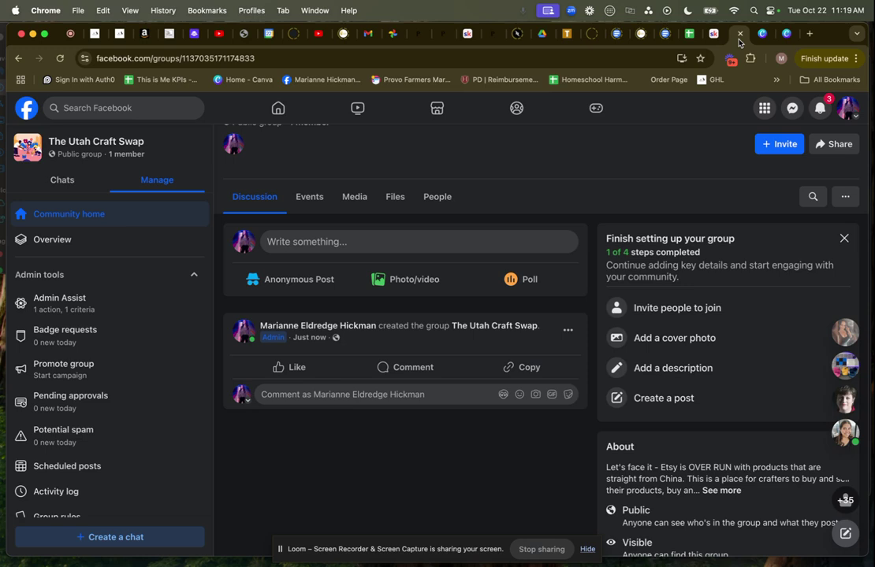
left_click(704, 341)
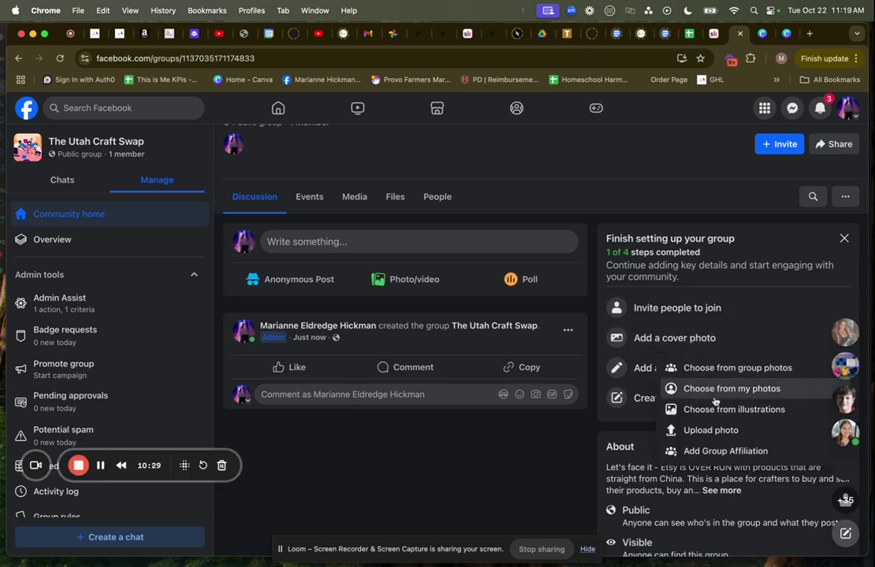
left_click(711, 430)
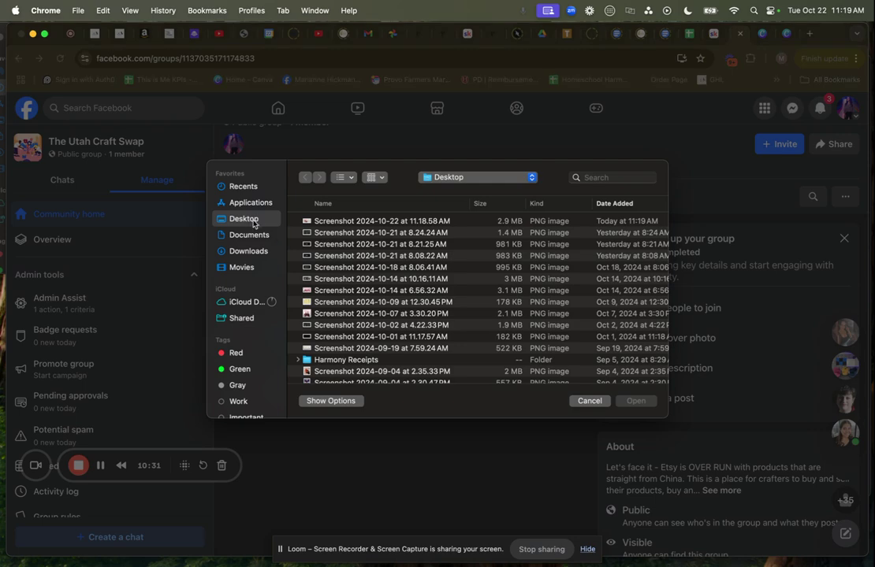
left_click(236, 187)
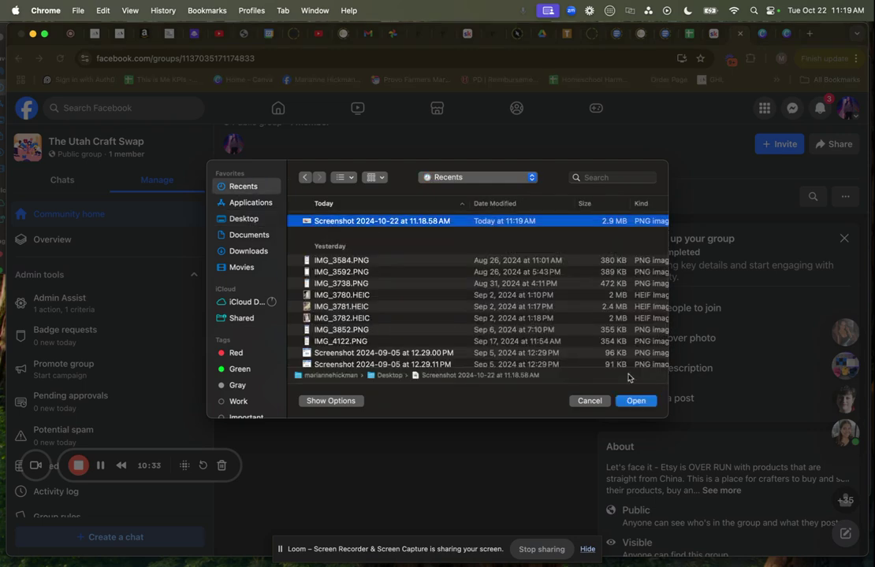
left_click(642, 402)
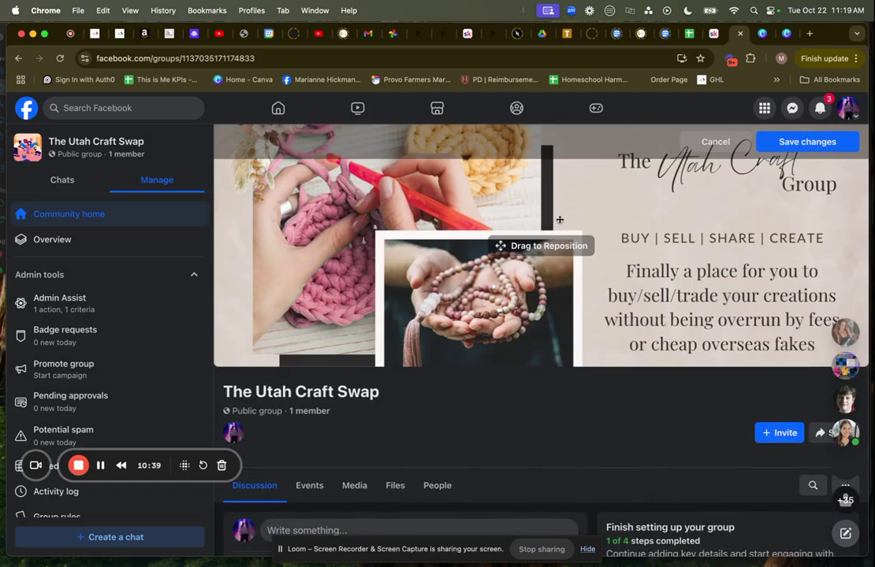
left_click(807, 142)
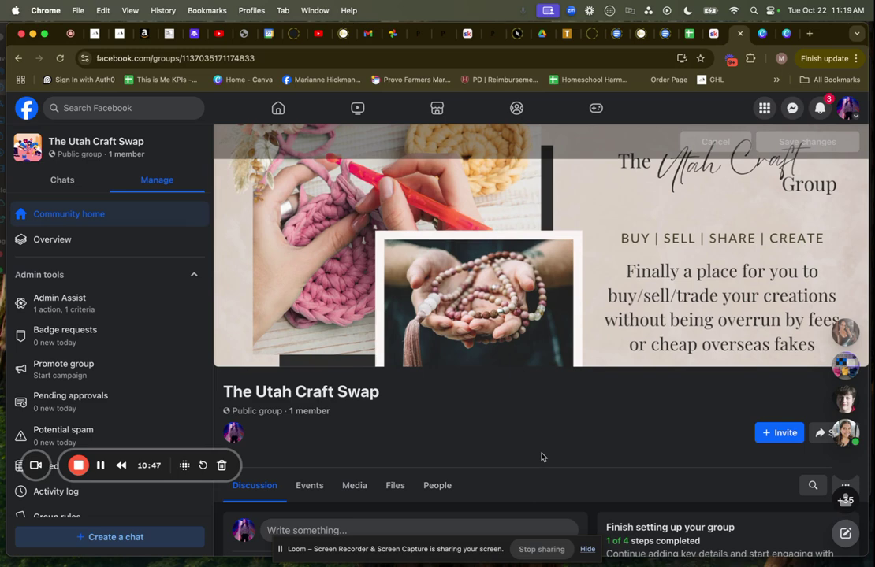
scroll(541, 457, "down", 5)
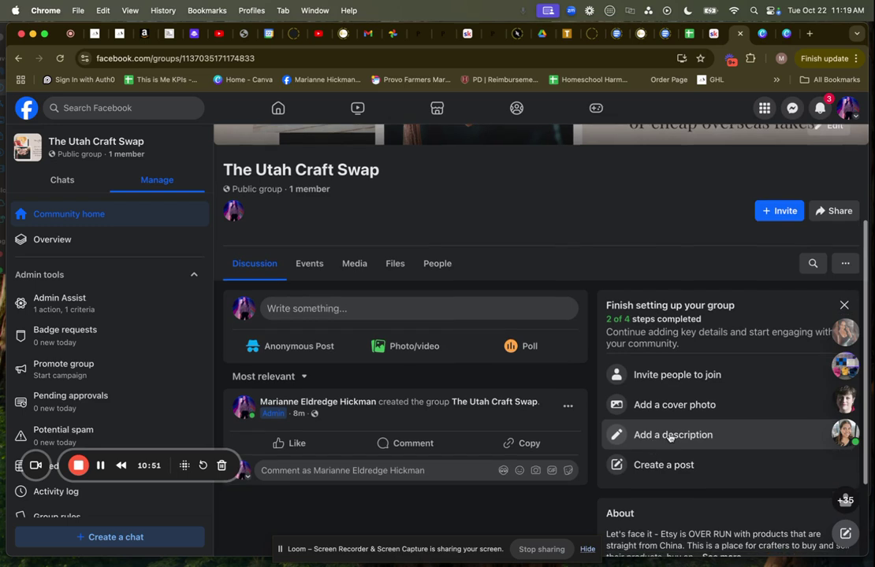
left_click(662, 375)
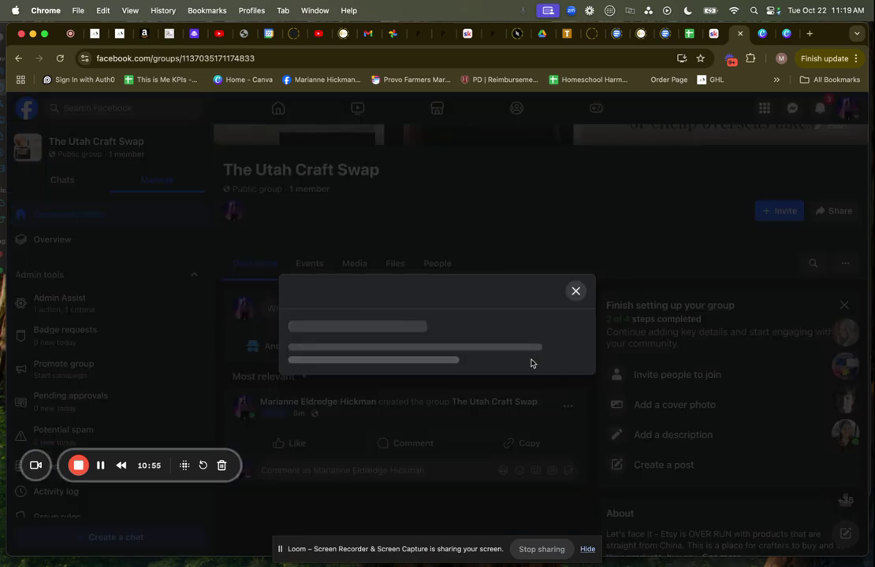
left_click(575, 291)
scroll(551, 301, "up", 1)
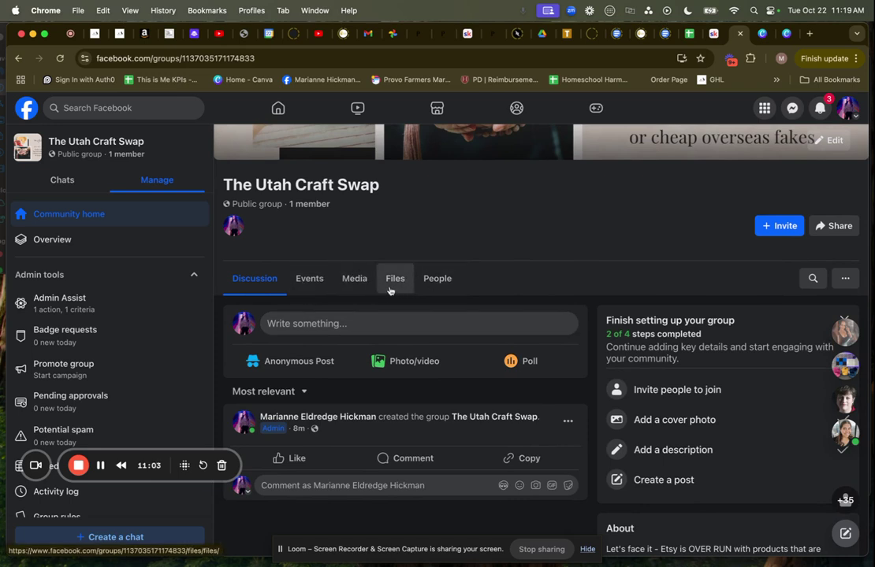
scroll(511, 325, "down", 2)
scroll(508, 326, "up", 6)
scroll(508, 326, "down", 1)
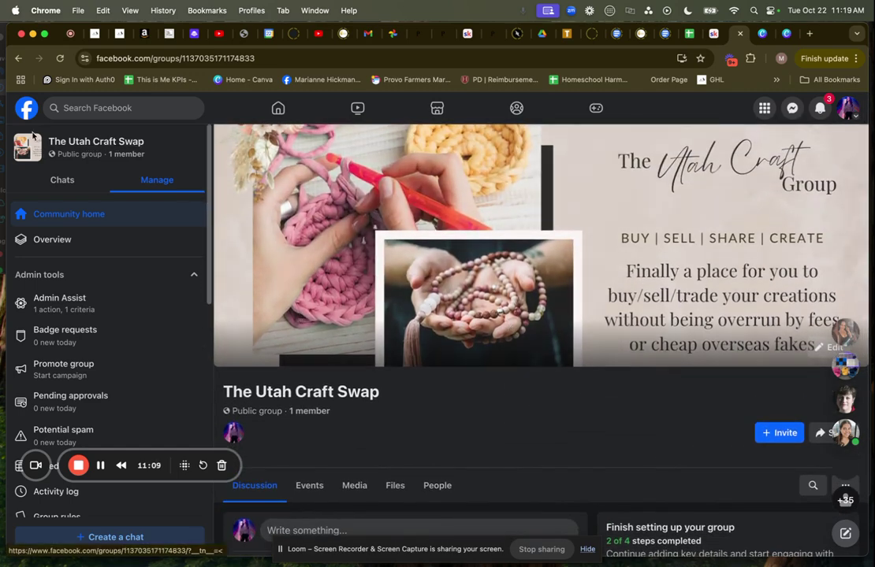
Go from the Facebook home through Groups to Public Speaker's Hub's Admin Assist and review its criteria
left_click(26, 108)
left_click(53, 242)
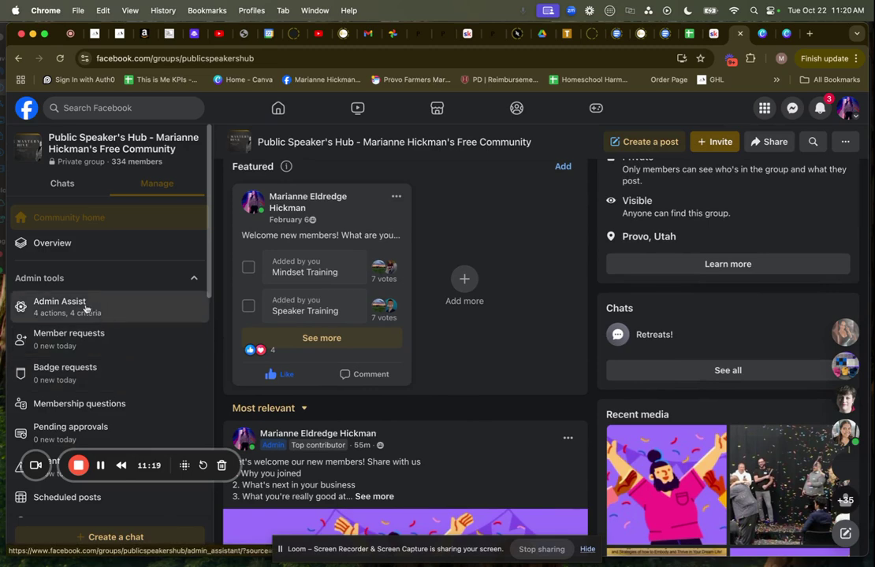
left_click(59, 306)
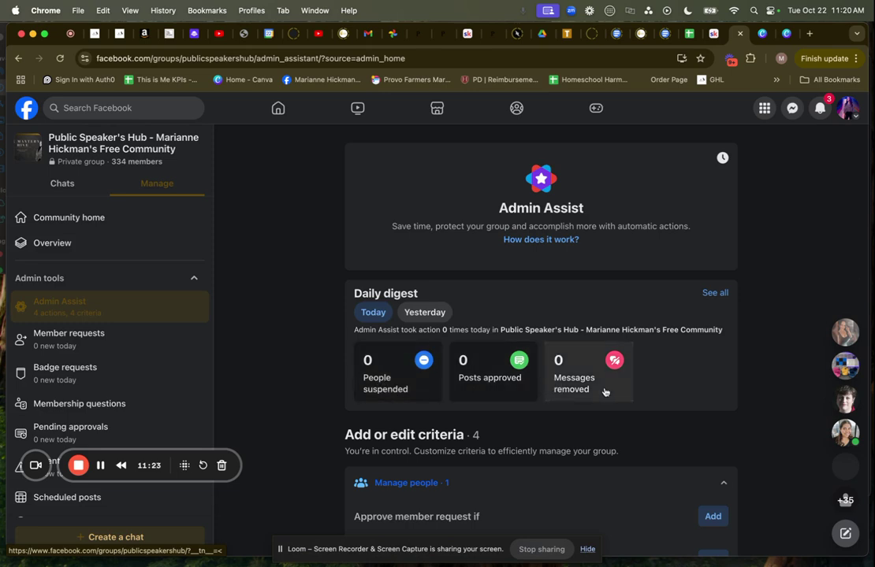
scroll(603, 391, "down", 3)
scroll(605, 391, "down", 2)
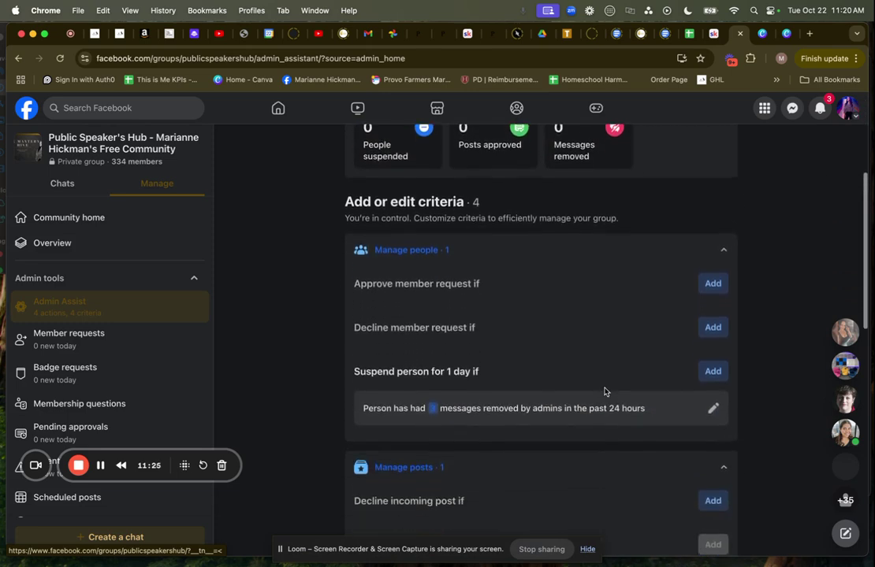
scroll(604, 391, "down", 2)
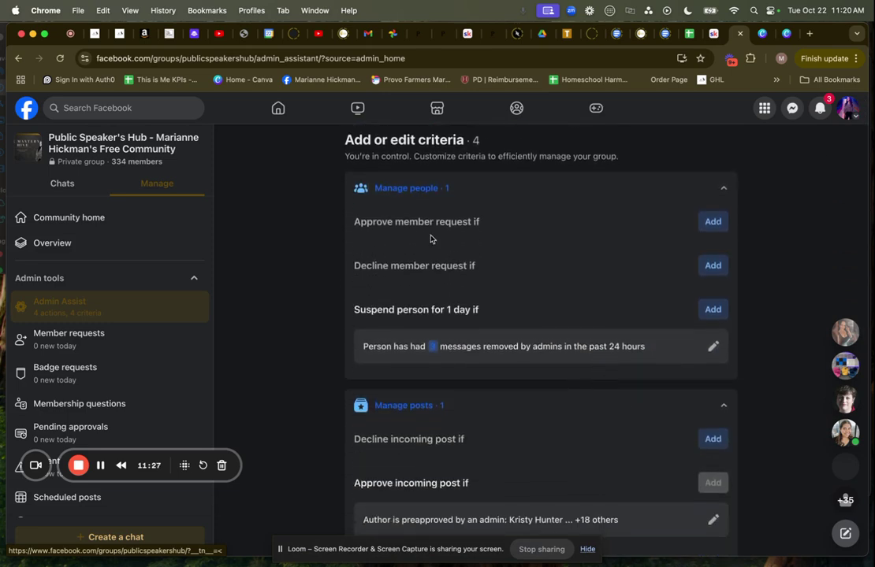
Inspect the member-request criterion chooser and preapproved-people list, closing both unchanged, then scroll the criteria
left_click(705, 227)
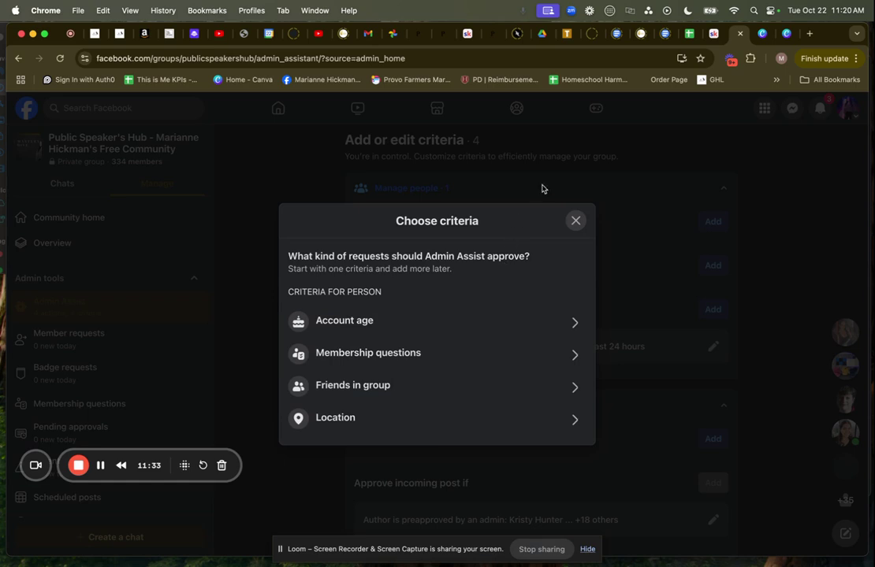
left_click(575, 221)
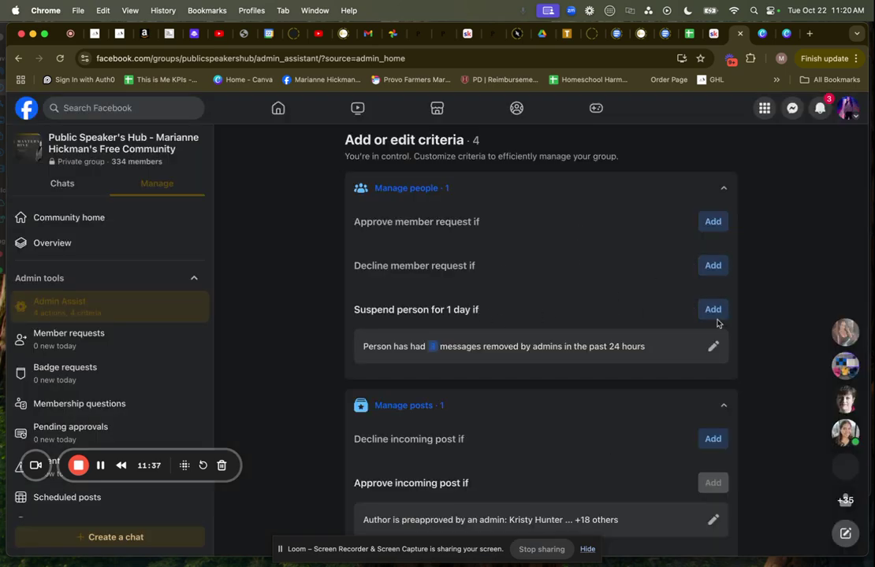
scroll(590, 395, "down", 4)
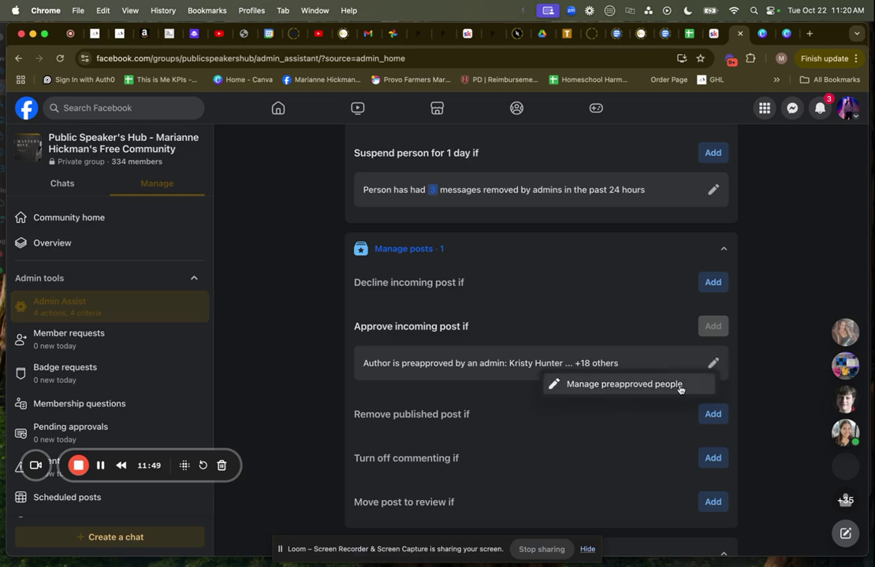
left_click(679, 386)
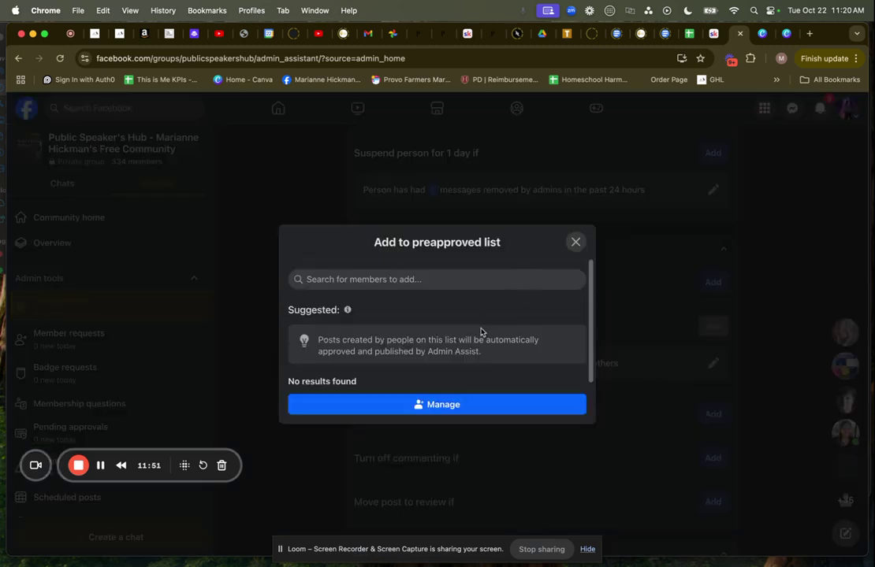
left_click(575, 242)
scroll(654, 384, "down", 2)
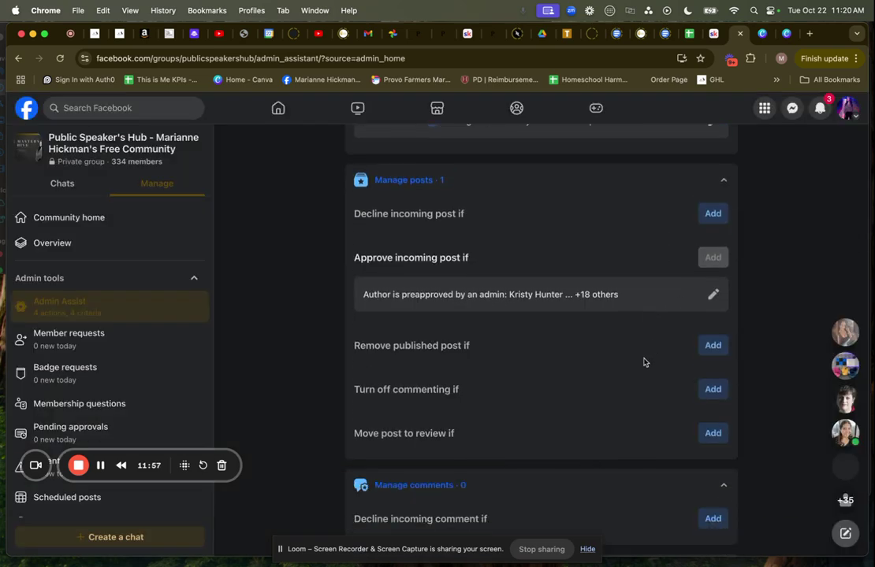
scroll(480, 353, "down", 5)
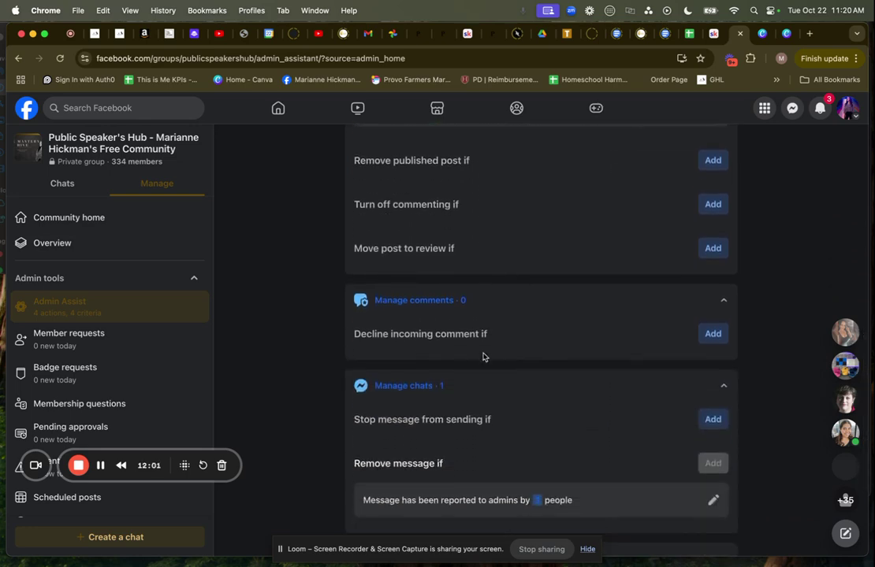
scroll(483, 357, "down", 3)
scroll(483, 357, "down", 2)
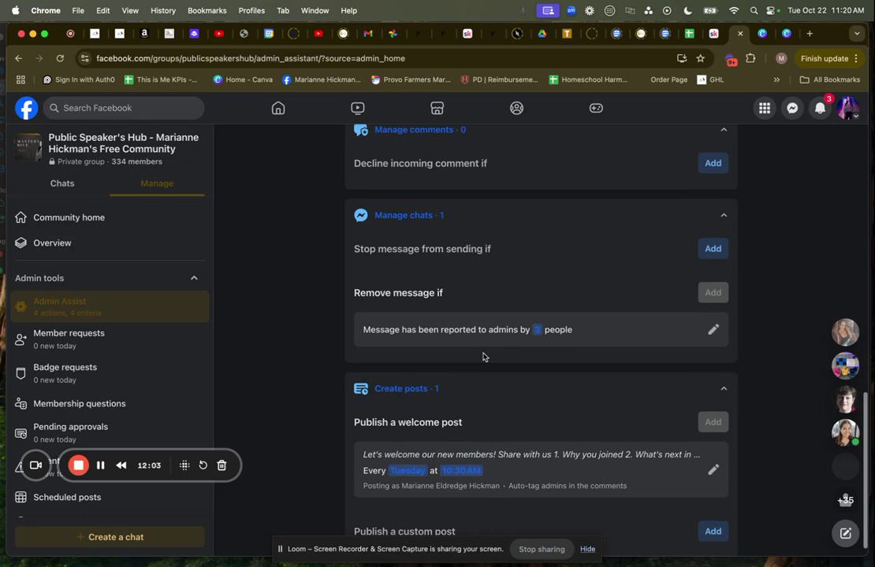
scroll(483, 357, "down", 1)
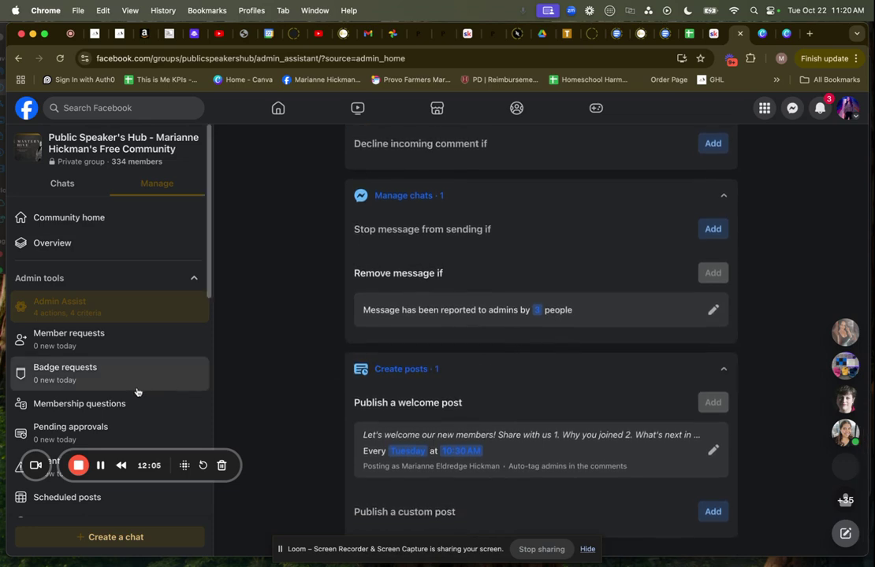
scroll(136, 392, "down", 3)
scroll(132, 391, "down", 3)
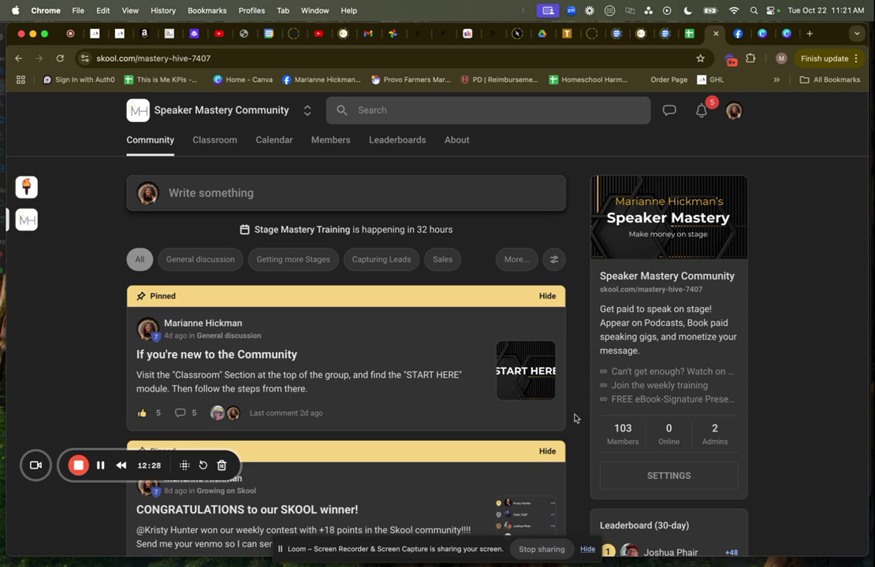
Browse the Speaker Mastery Community feed, then view its Classroom's START HERE and STEP courses
scroll(574, 418, "down", 1)
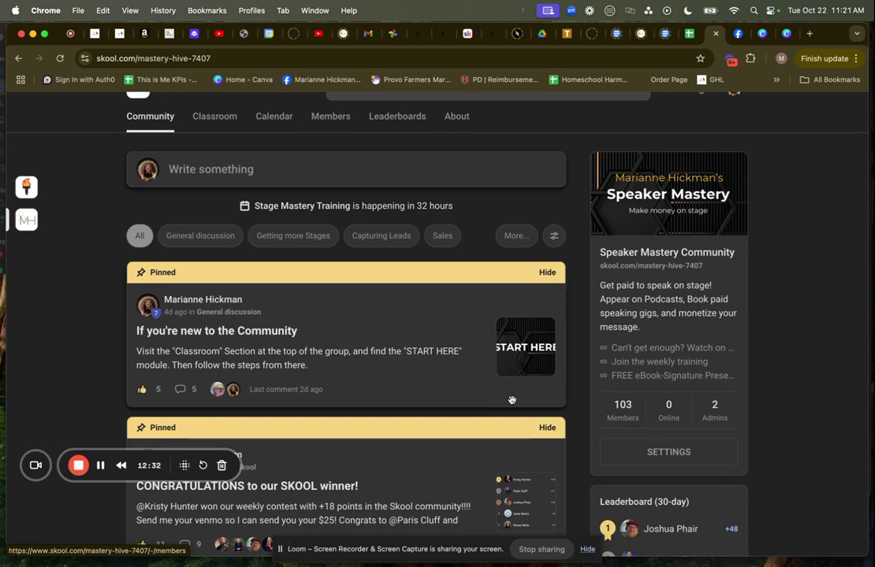
scroll(500, 402, "down", 5)
scroll(498, 403, "down", 10)
scroll(498, 408, "down", 10)
scroll(498, 407, "up", 20)
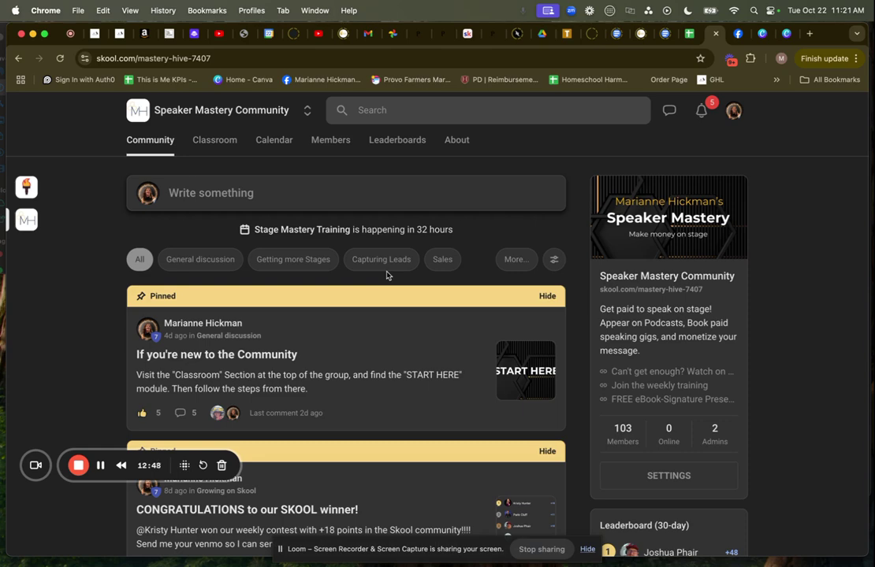
left_click(214, 140)
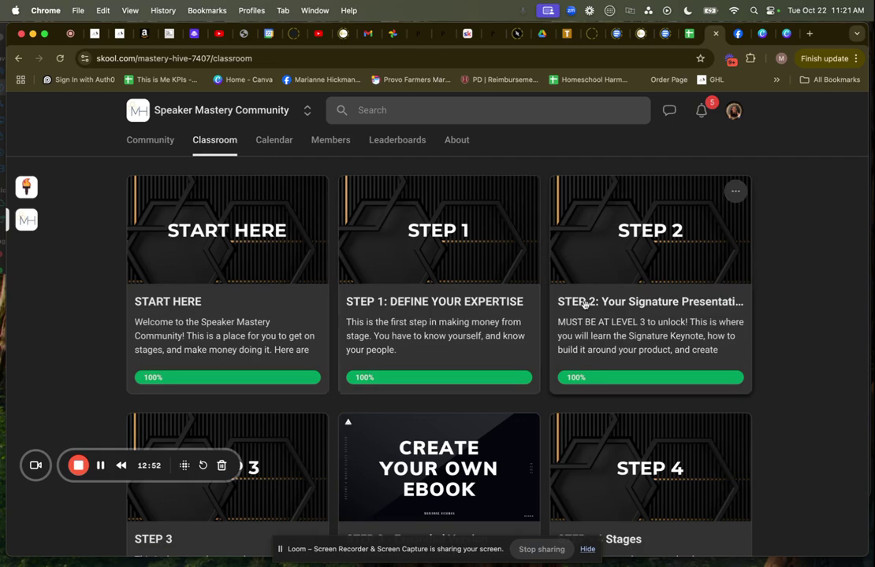
scroll(583, 306, "down", 5)
scroll(584, 304, "down", 2)
scroll(584, 306, "up", 6)
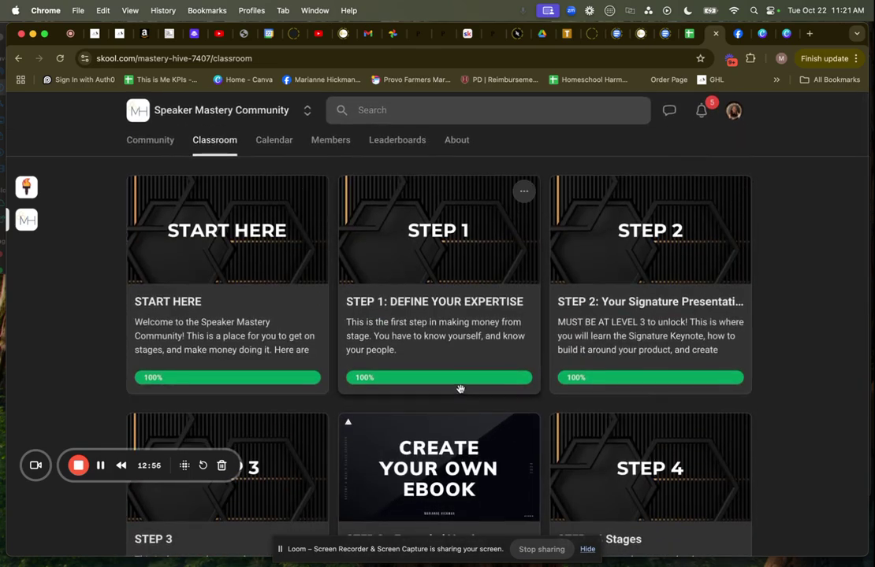